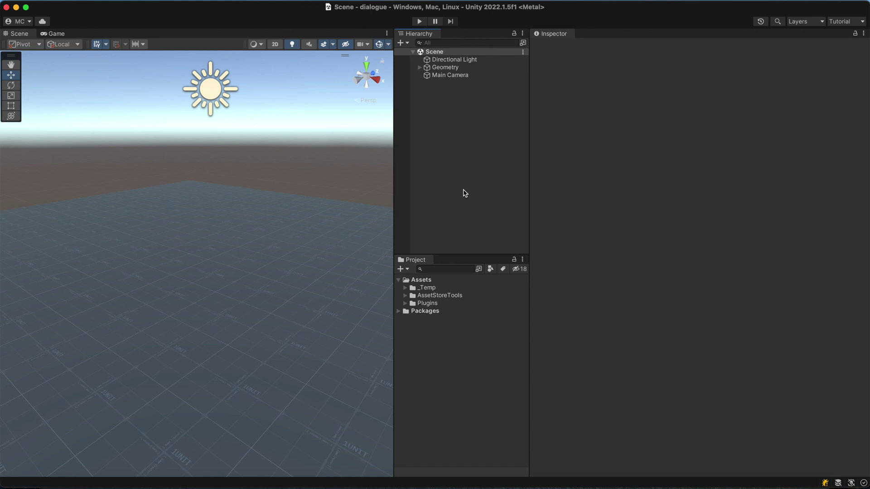
Add a Game Creator Dialogue object to the scene and show its node inspector and settings.
{"action": "right_click", "coordinate": [450, 123]}
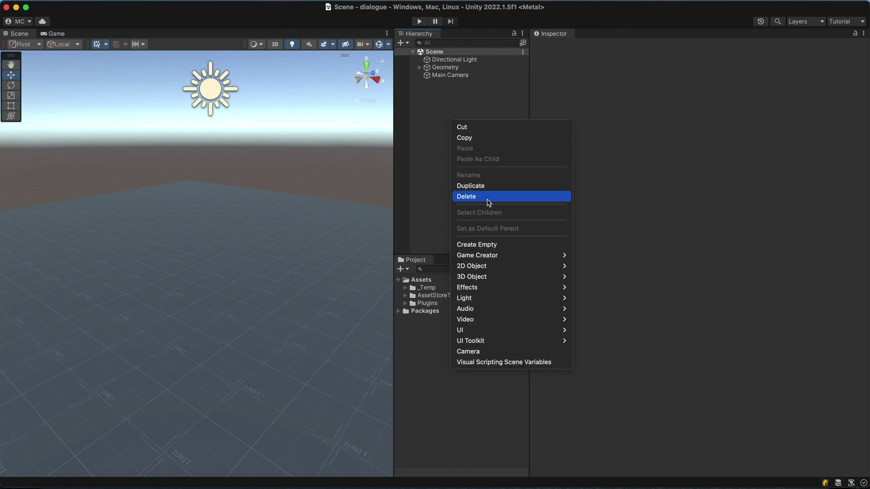
{"action": "mouse_move", "coordinate": [493, 258]}
{"action": "mouse_move", "coordinate": [599, 310]}
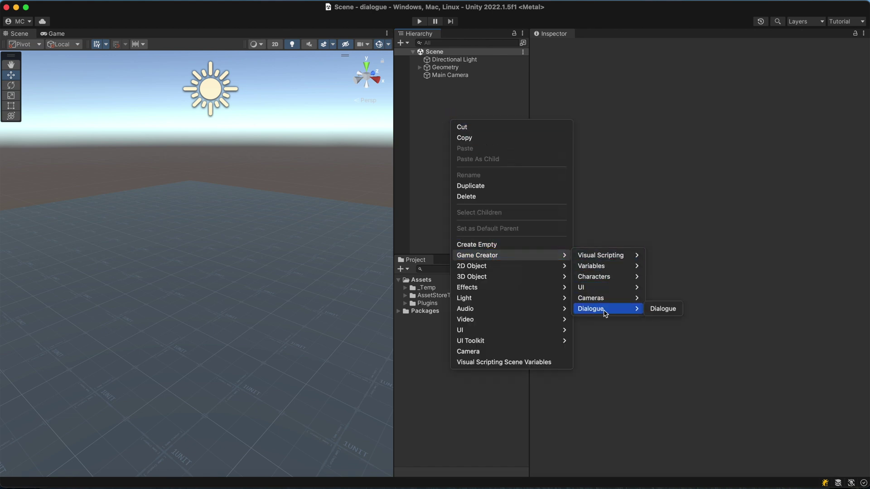
{"action": "left_click", "coordinate": [664, 310]}
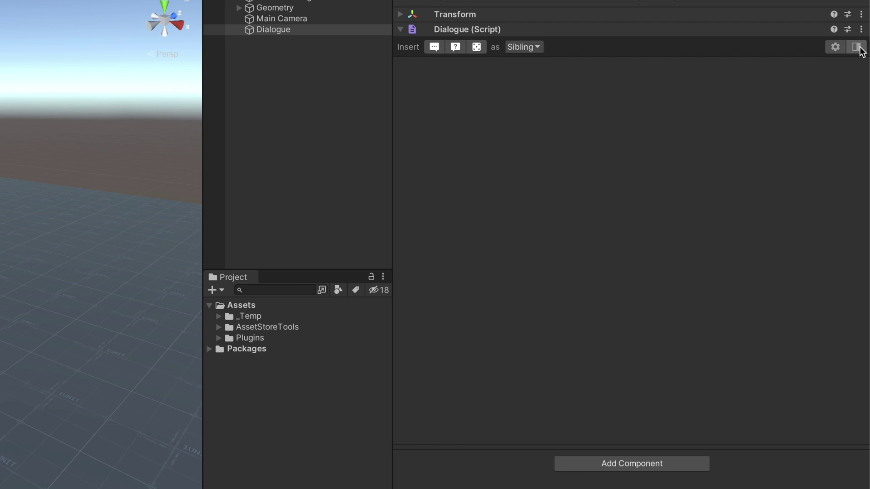
{"action": "left_click", "coordinate": [856, 47]}
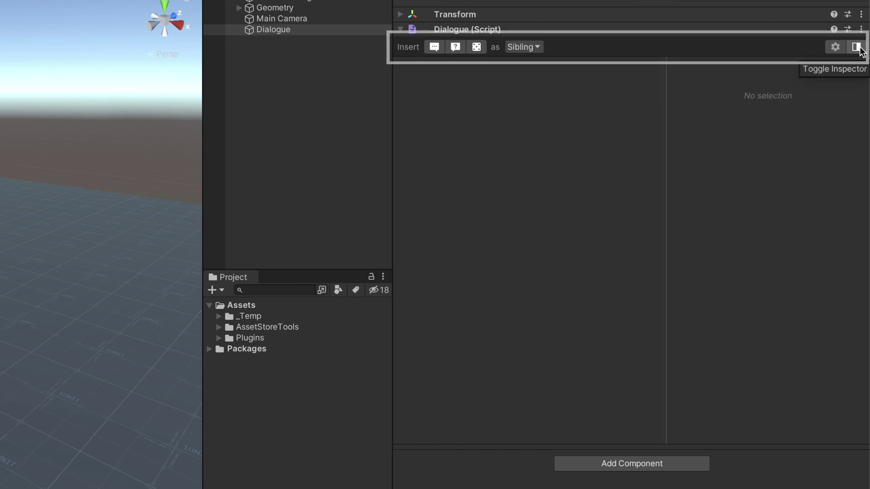
{"action": "left_click", "coordinate": [836, 47]}
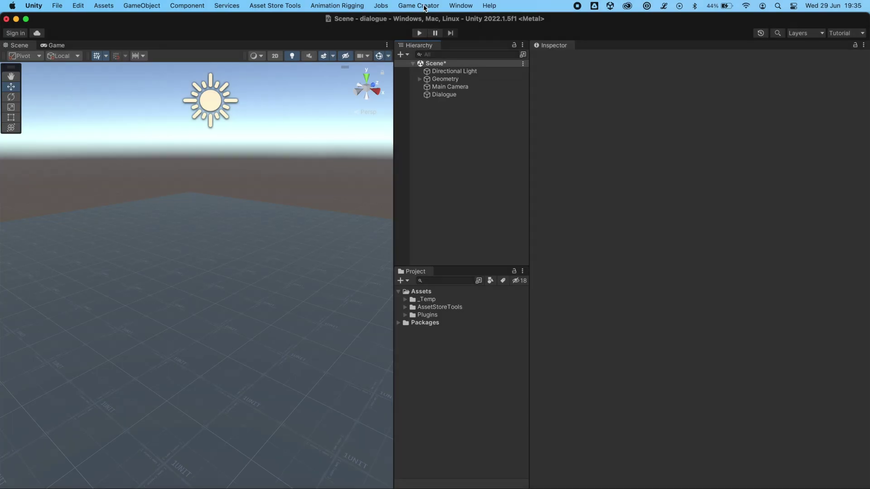
Browse the Dialogue skins in the Game Creator installer, install Skin Message 1.0.1 and locate it in the project.
{"action": "left_click", "coordinate": [419, 5]}
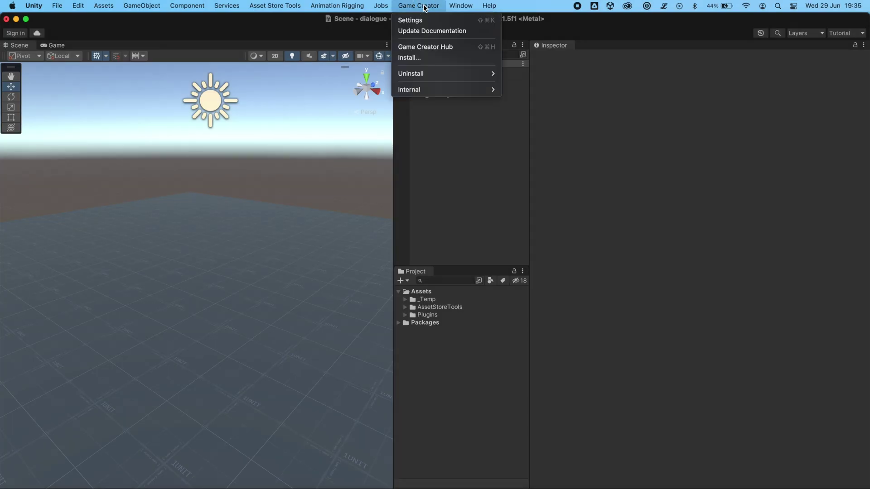
{"action": "left_click", "coordinate": [418, 58]}
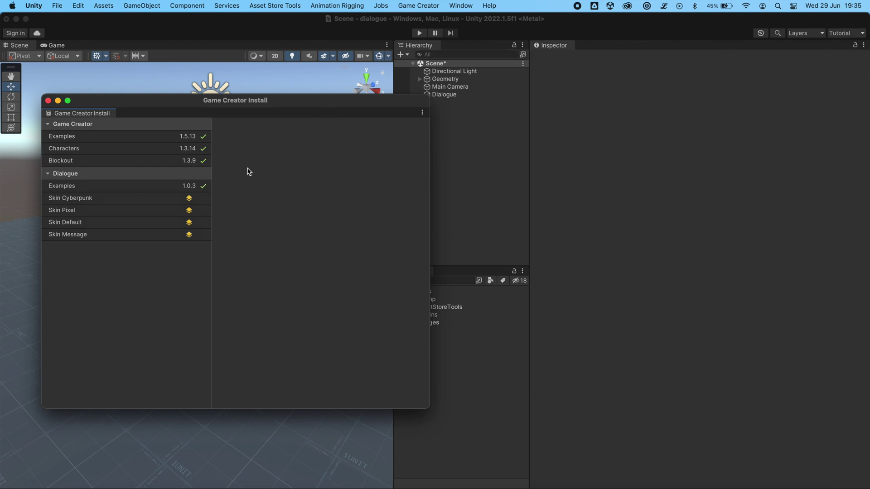
{"action": "left_click", "coordinate": [196, 201]}
{"action": "left_click", "coordinate": [197, 210]}
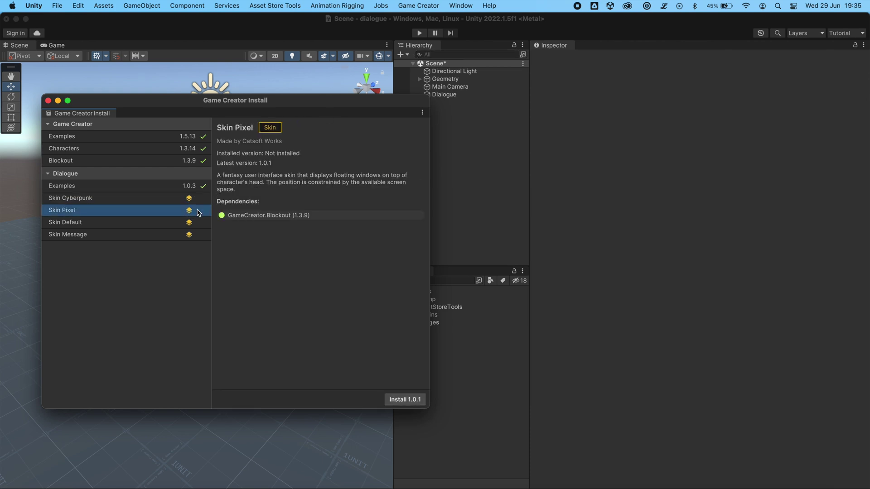
{"action": "left_click", "coordinate": [199, 222]}
{"action": "left_click", "coordinate": [198, 235]}
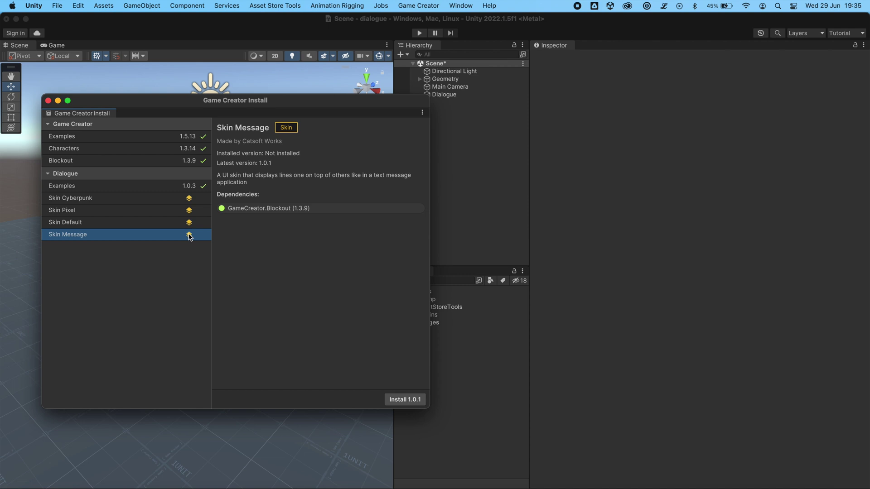
{"action": "left_click", "coordinate": [400, 399]}
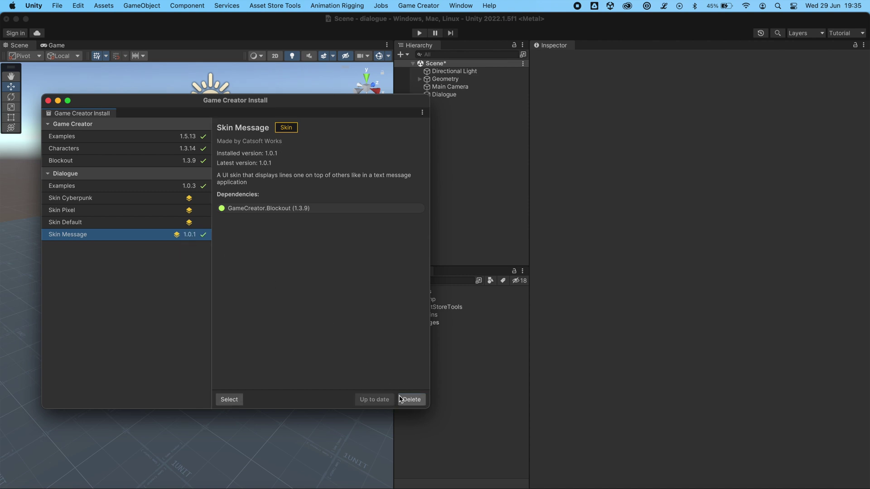
{"action": "left_click", "coordinate": [230, 400]}
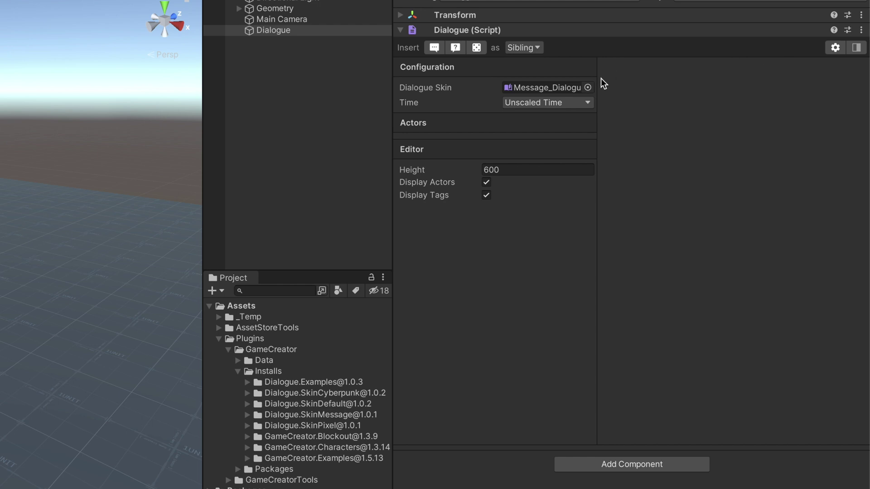
Set the Dialogue Skin to Pixel_Dialogue and hide the dialogue settings.
{"action": "left_click", "coordinate": [588, 87]}
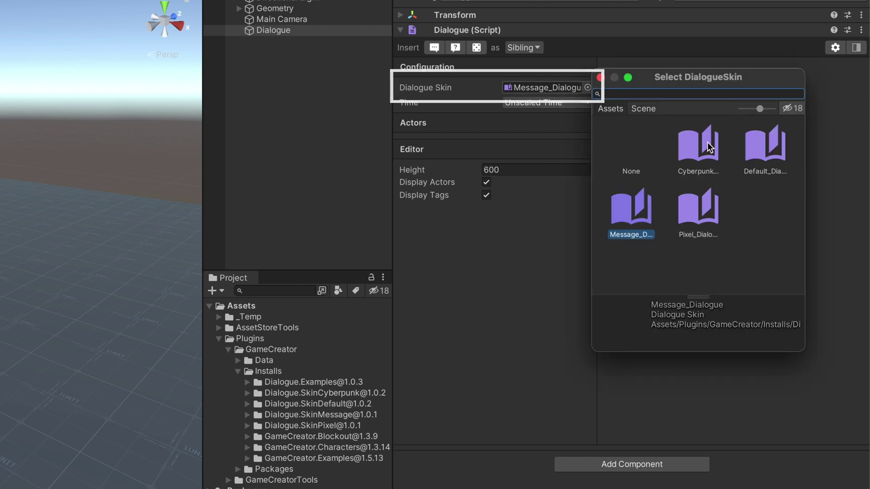
{"action": "left_click", "coordinate": [708, 143]}
{"action": "left_click", "coordinate": [705, 210]}
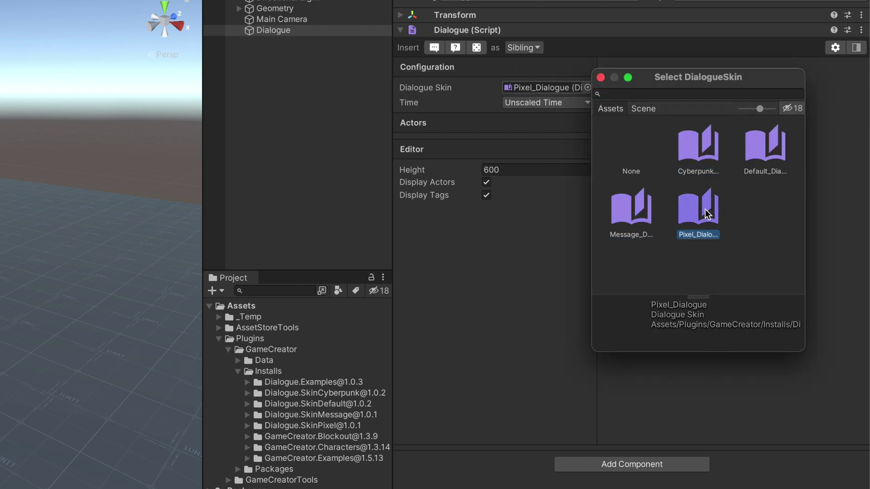
{"action": "double_click", "coordinate": [705, 210]}
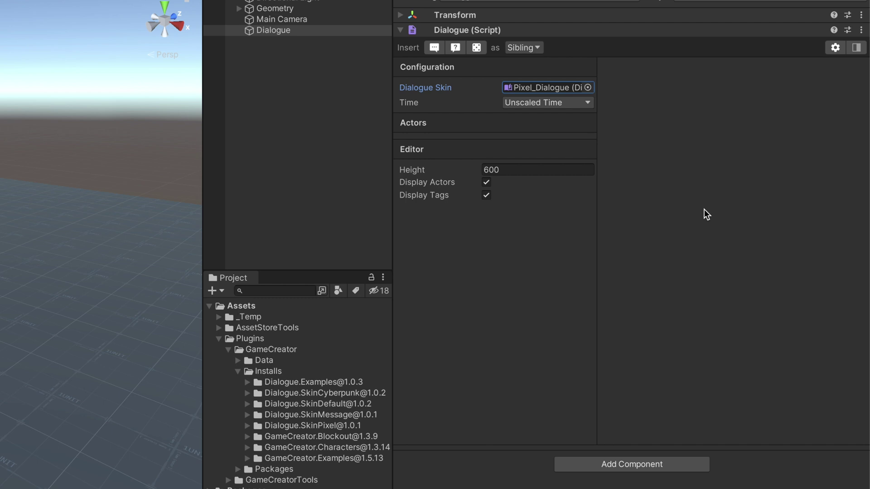
{"action": "left_click", "coordinate": [835, 47]}
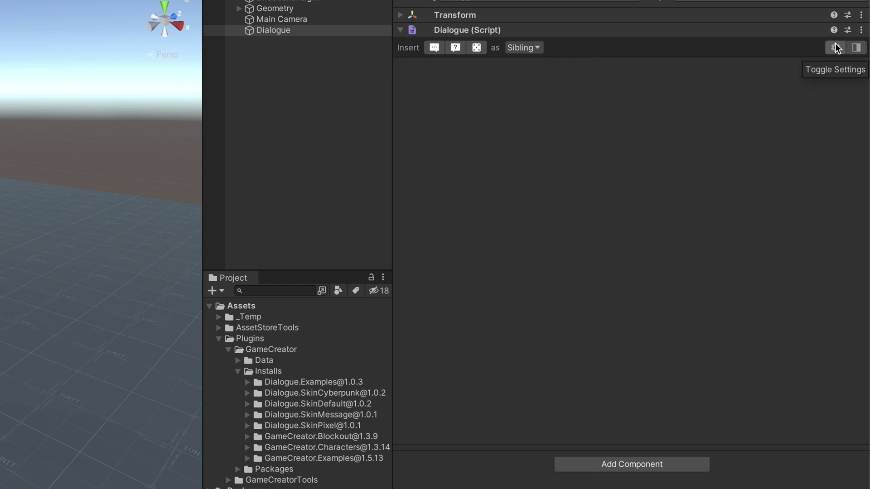
Insert a text entry into the dialogue and look over its properties in the node inspector.
{"action": "left_click", "coordinate": [433, 48]}
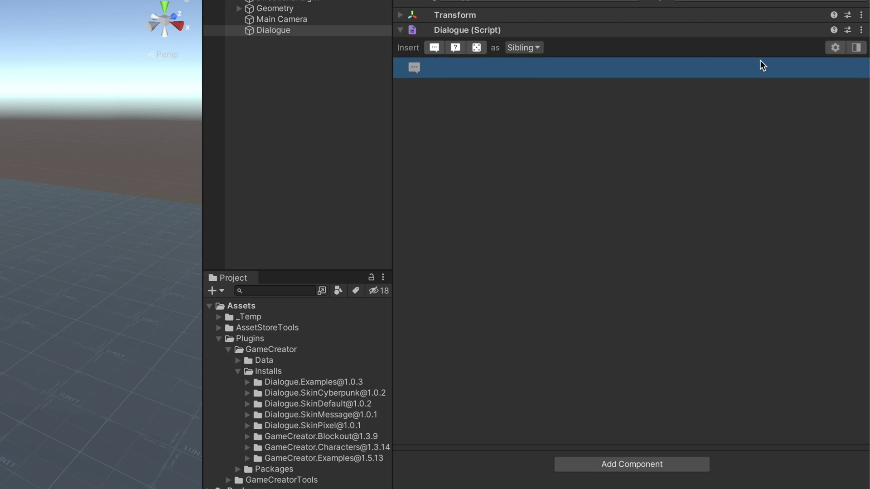
{"action": "left_click", "coordinate": [856, 47]}
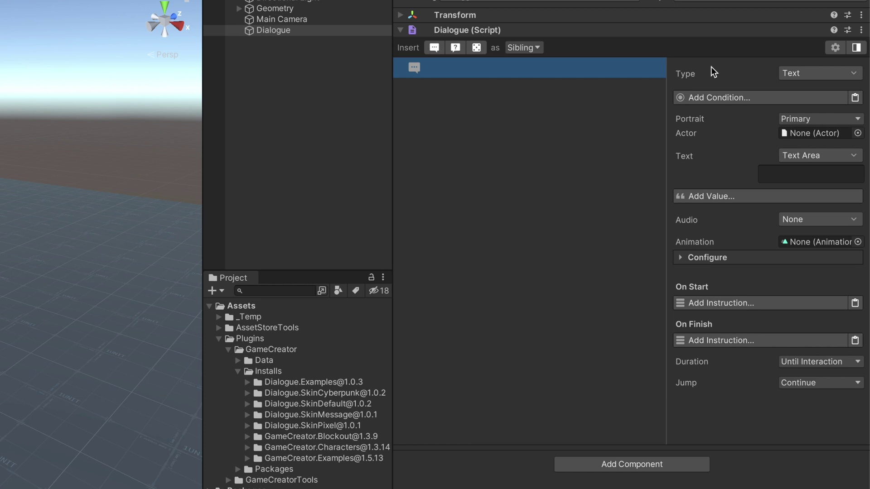
{"action": "left_click", "coordinate": [858, 48]}
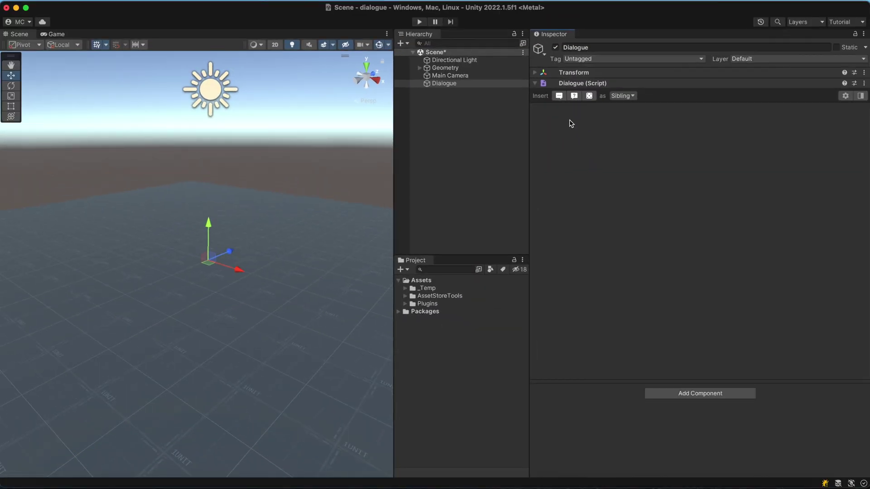
Insert a text entry into the empty dialogue, show the node inspector and choose Text as the node type.
{"action": "left_click", "coordinate": [560, 95]}
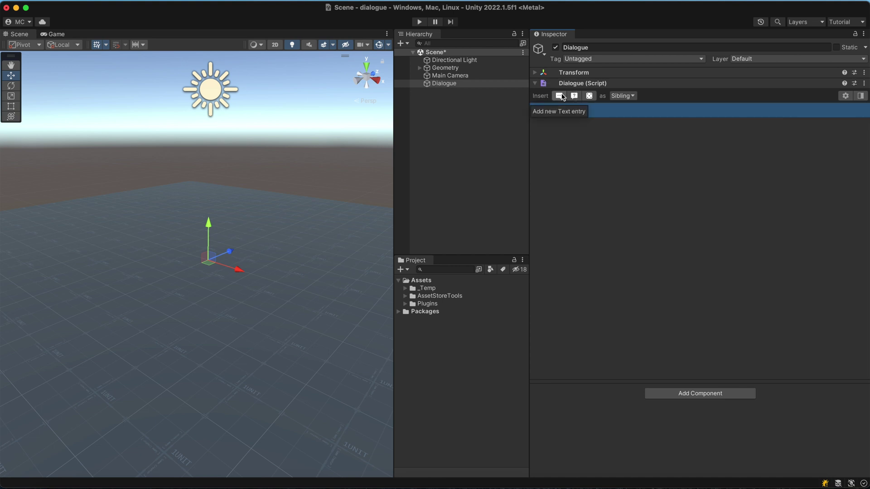
{"action": "left_click", "coordinate": [863, 97]}
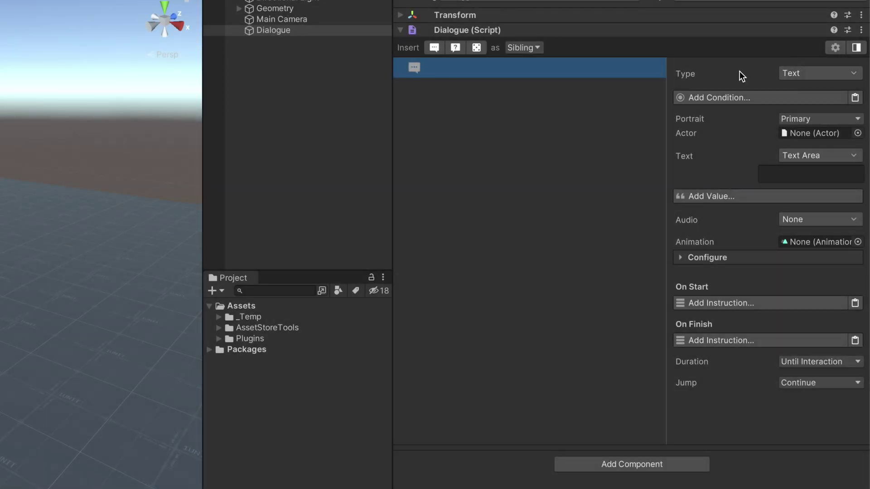
{"action": "left_click", "coordinate": [798, 73]}
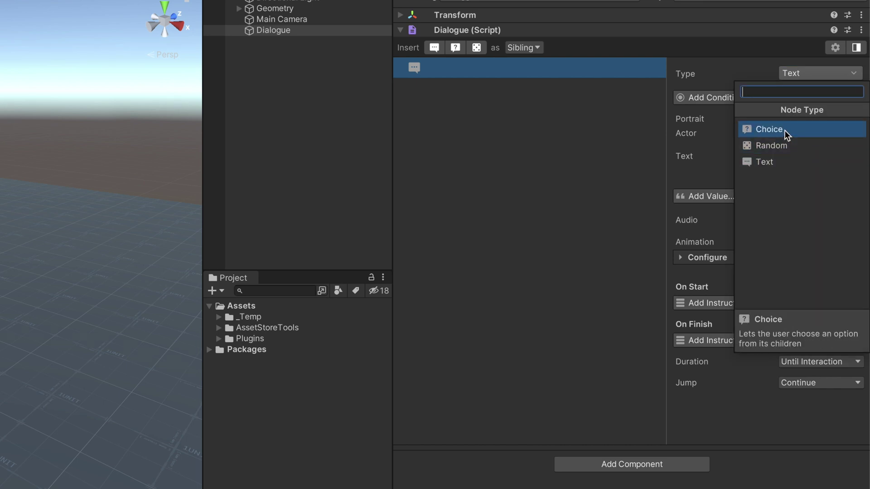
{"action": "left_click", "coordinate": [784, 164]}
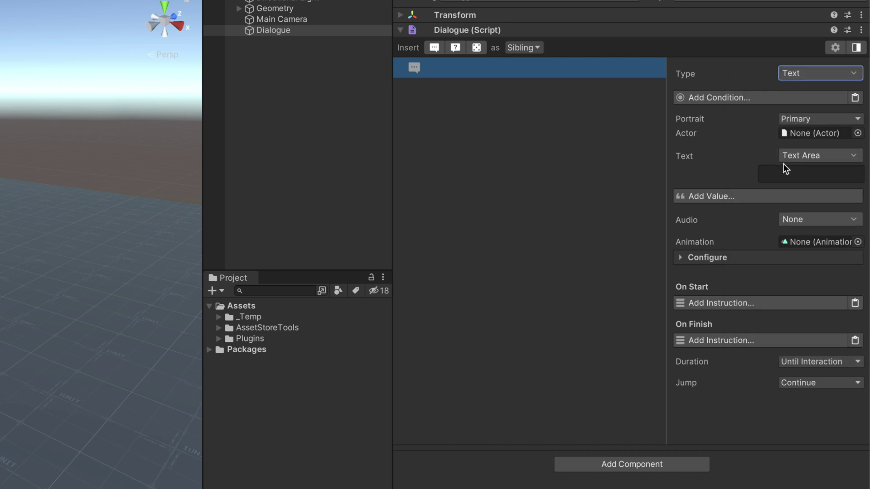
Examine the text node's available condition categories and its Portrait and Actor fields.
{"action": "left_click", "coordinate": [775, 100]}
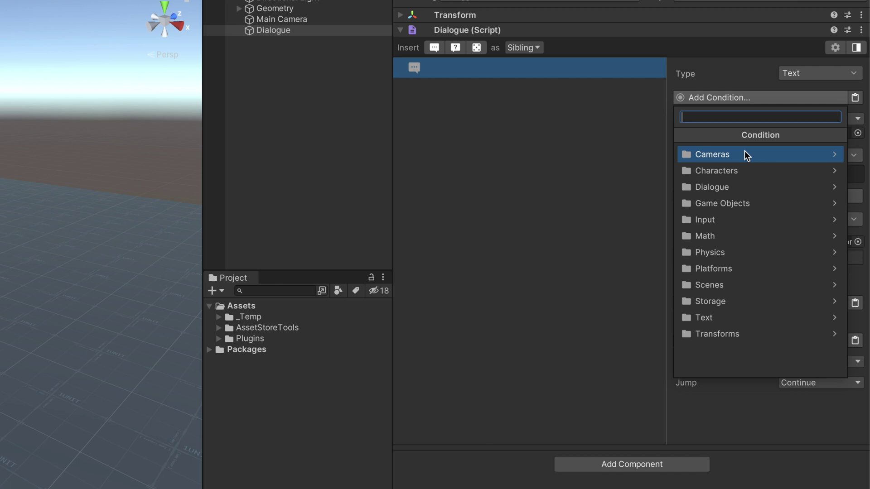
{"action": "left_click", "coordinate": [742, 85]}
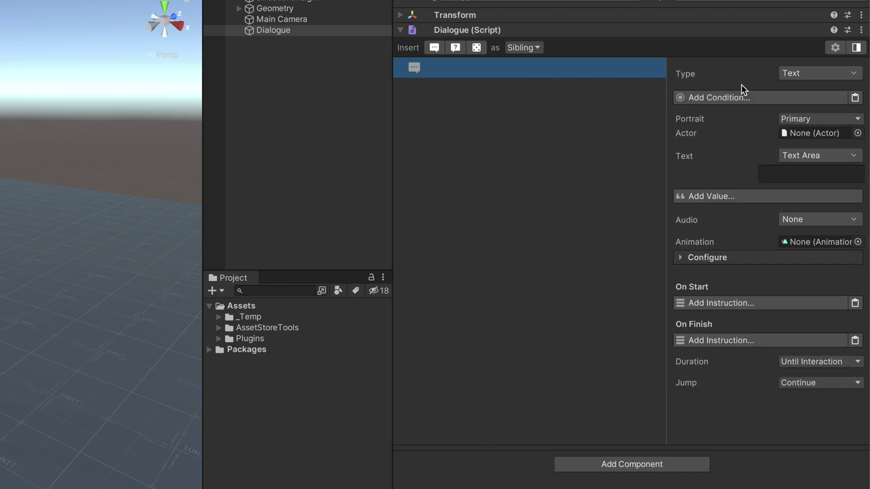
{"action": "left_click", "coordinate": [727, 121]}
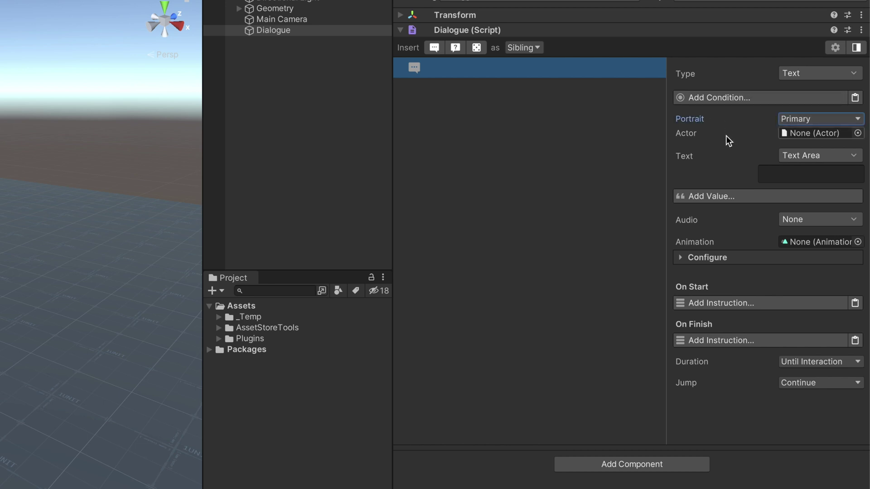
{"action": "left_click", "coordinate": [726, 137]}
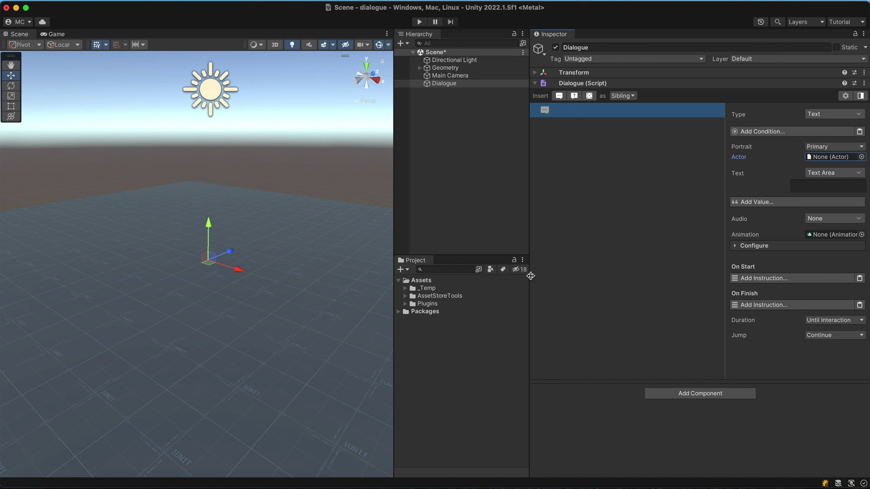
Create a Game Creator dialogue Actor asset named My Actor in the _Temp folder.
{"action": "left_click", "coordinate": [505, 289]}
{"action": "right_click", "coordinate": [506, 288]}
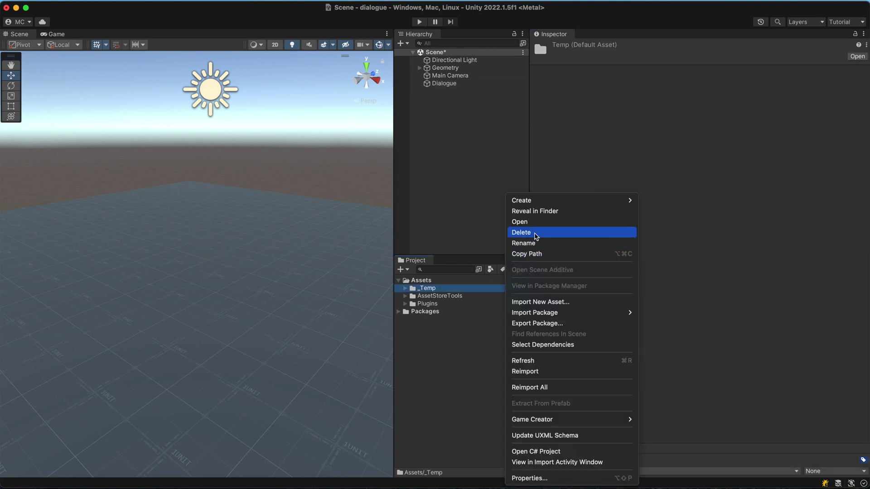
{"action": "mouse_move", "coordinate": [521, 200]}
{"action": "mouse_move", "coordinate": [678, 3]}
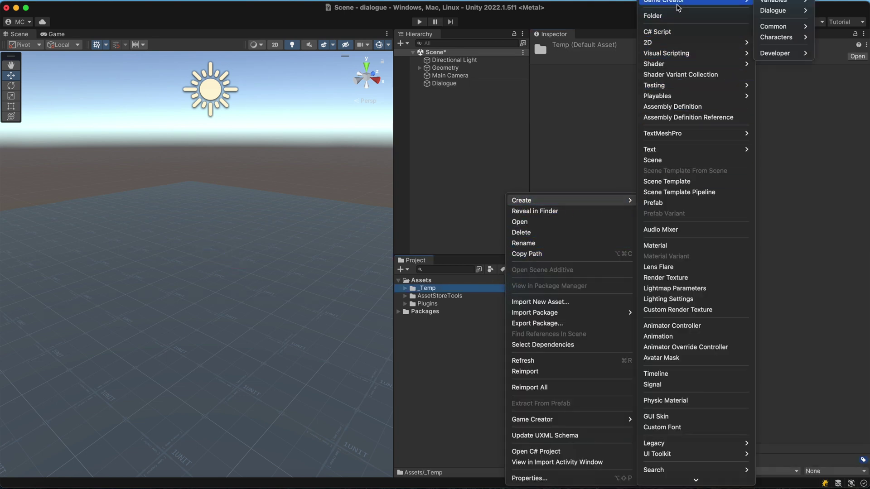
{"action": "mouse_move", "coordinate": [775, 10]}
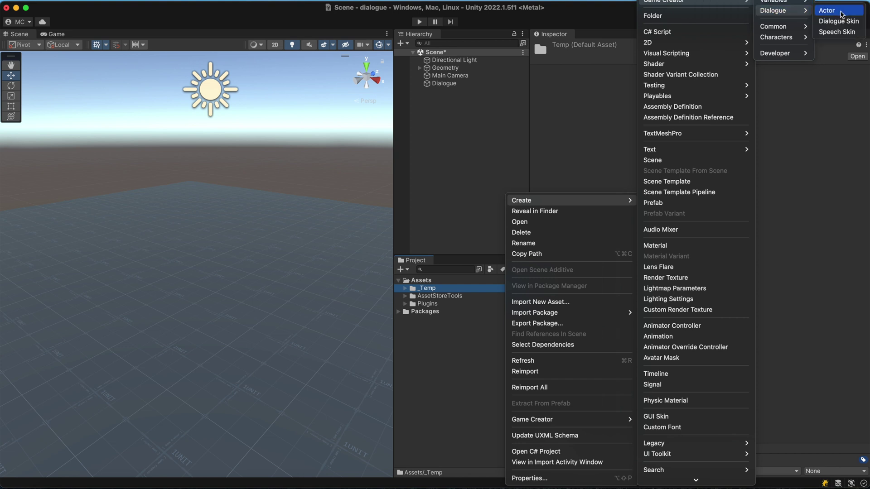
{"action": "left_click", "coordinate": [841, 14]}
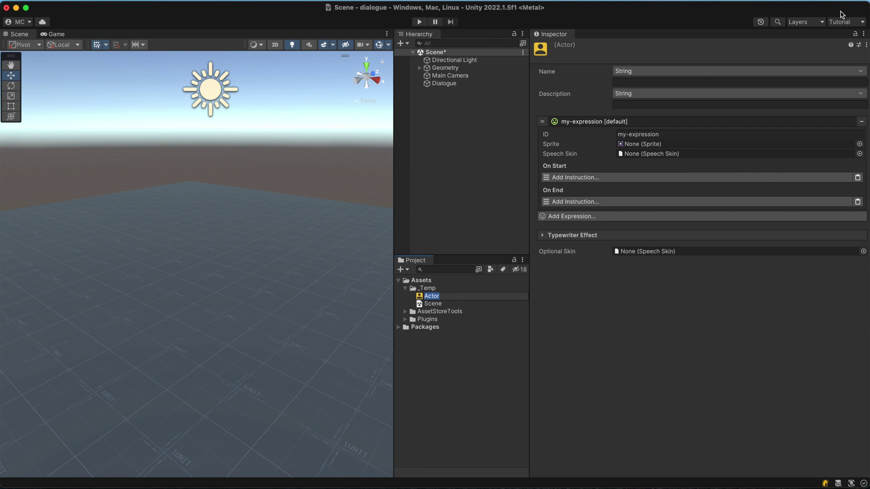
{"action": "type", "text": "My Actor"}
{"action": "key", "text": "Return"}
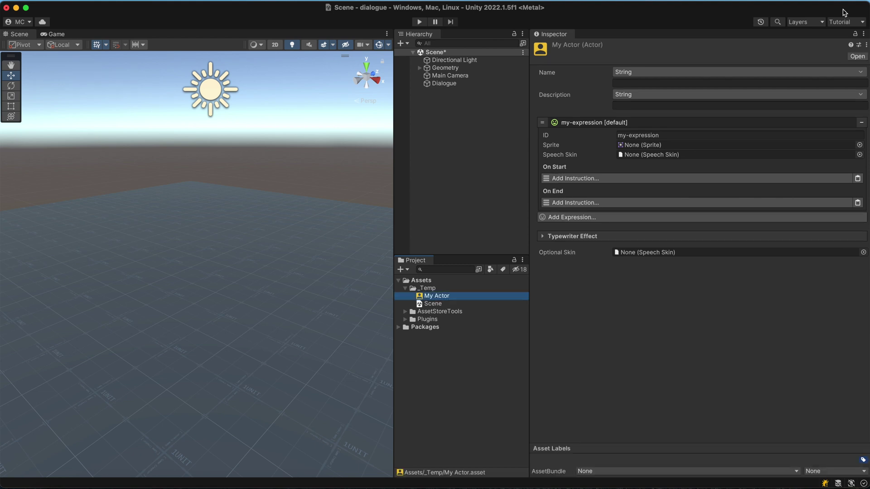
Enter the character's name in the actor's Name field and add a second expression below the default one.
{"action": "left_click", "coordinate": [788, 84]}
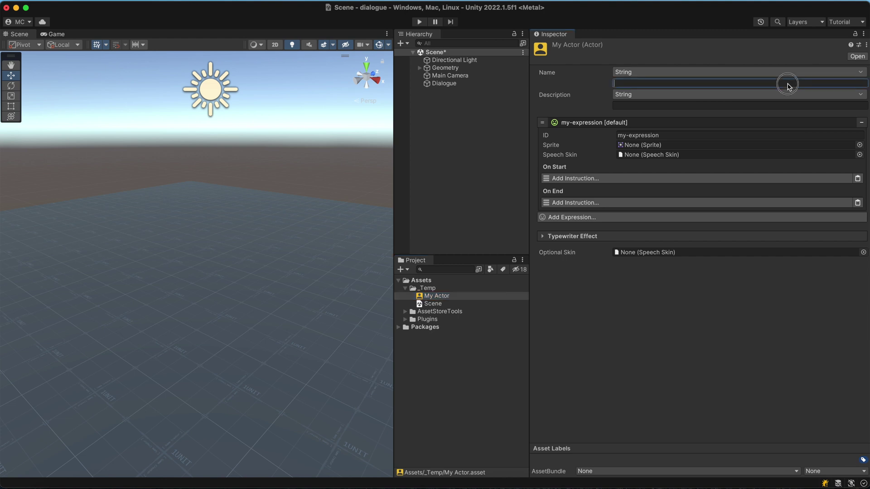
{"action": "type", "text": "Henry"}
{"action": "left_click", "coordinate": [789, 87]}
{"action": "left_click", "coordinate": [786, 105]}
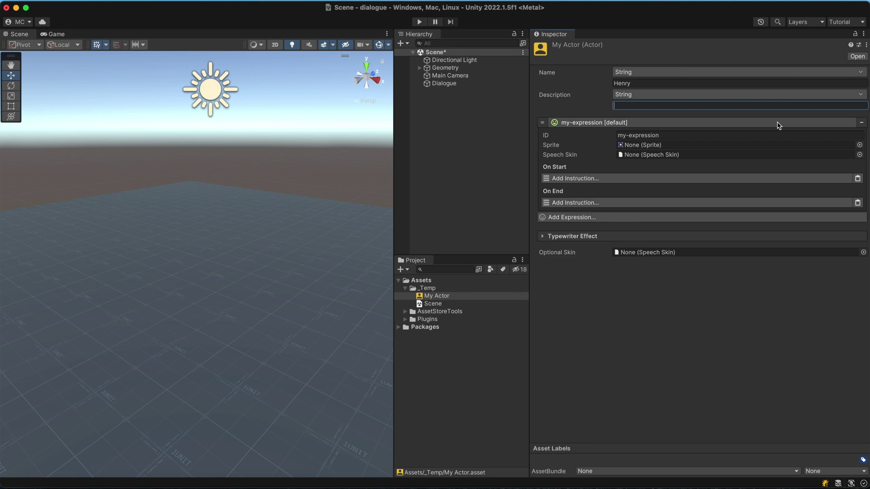
{"action": "left_click", "coordinate": [779, 125]}
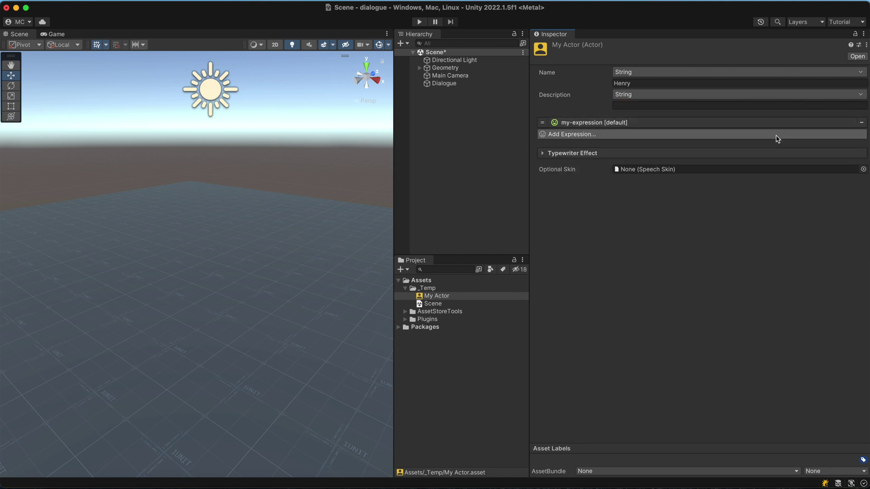
{"action": "left_click", "coordinate": [777, 135]}
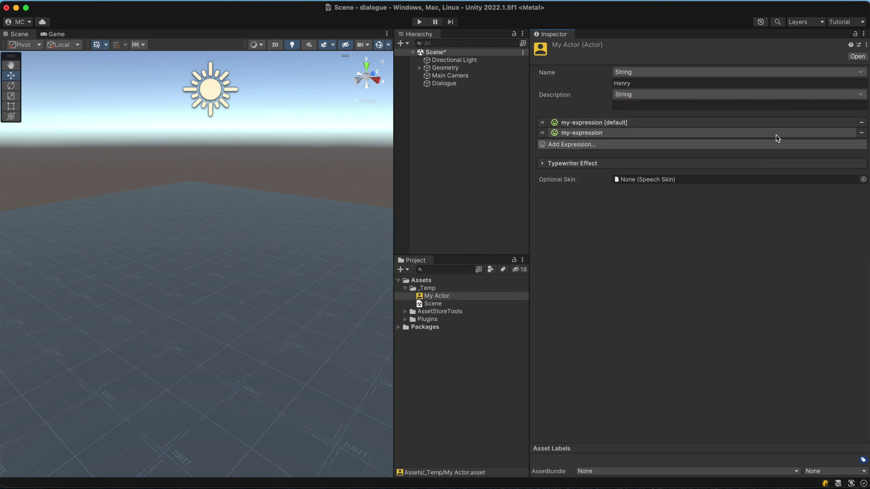
Remove the actor's second expression and expand the settings of the default expression.
{"action": "left_click", "coordinate": [862, 135]}
{"action": "left_click", "coordinate": [845, 126]}
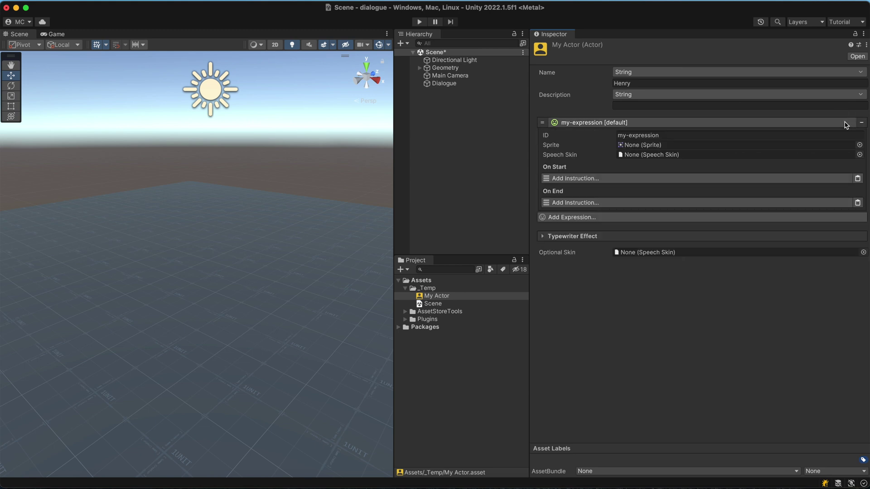
{"action": "left_click", "coordinate": [823, 136]}
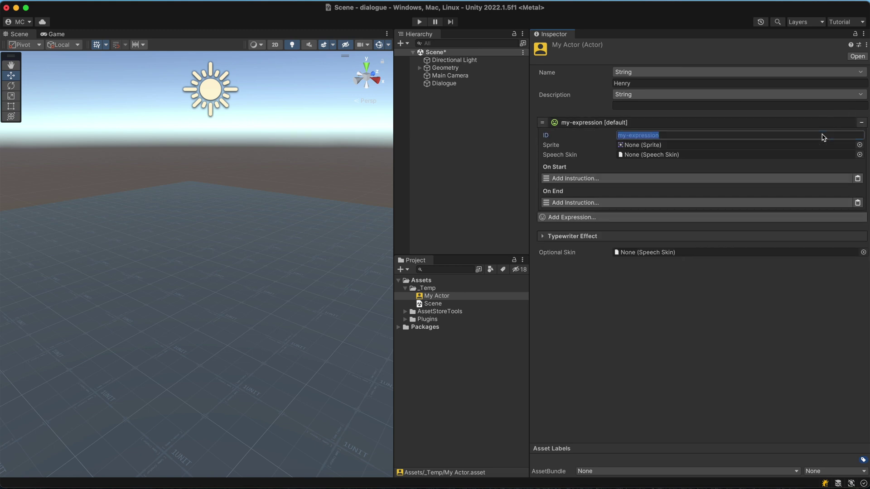
Assign the Character-Neutral sprite to the default expression and expand the actor's Typewriter Effect settings.
{"action": "left_click", "coordinate": [859, 146]}
{"action": "scroll", "coordinate": [853, 199], "scroll_direction": "down", "scroll_amount": 3}
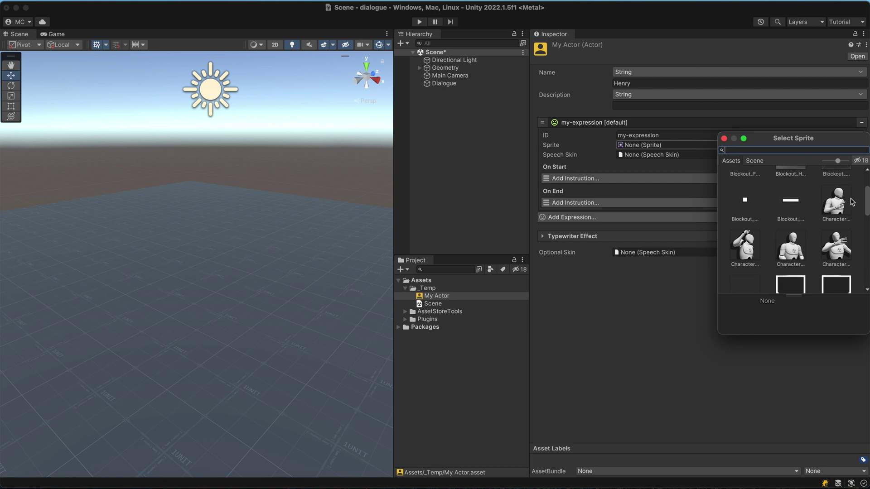
{"action": "double_click", "coordinate": [799, 252]}
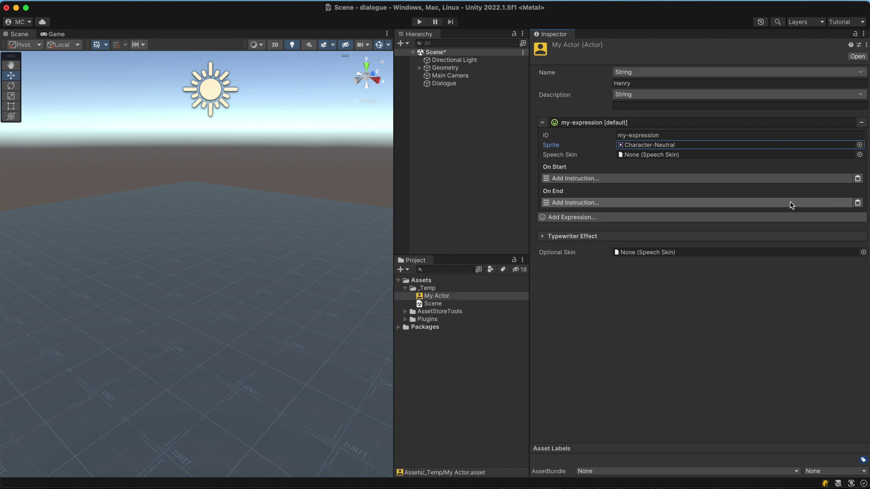
{"action": "left_click", "coordinate": [789, 126]}
{"action": "left_click", "coordinate": [784, 154]}
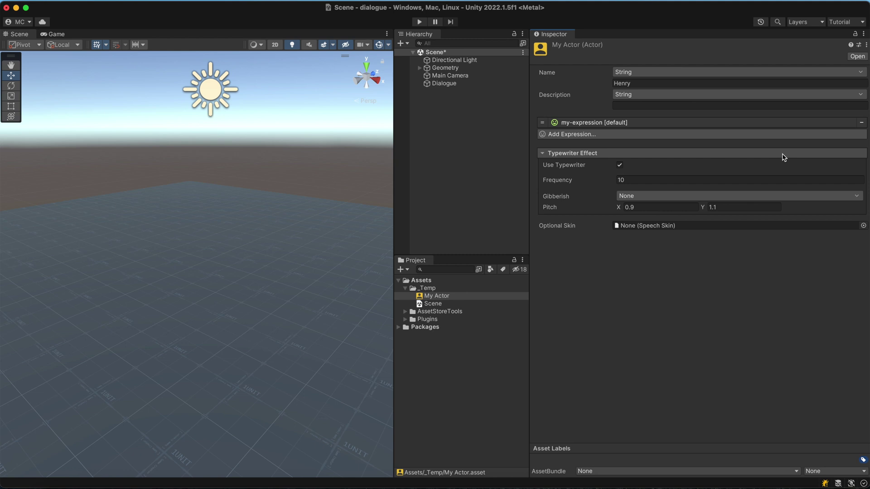
Assign My Actor as the actor of the Dialogue object's text node and choose My Expression as its expression.
{"action": "left_click", "coordinate": [499, 86]}
{"action": "left_click", "coordinate": [617, 112]}
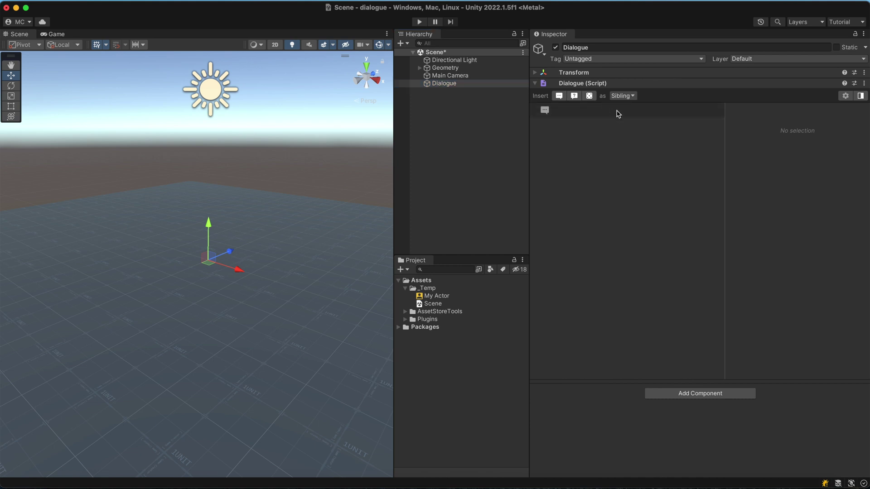
{"action": "left_click", "coordinate": [435, 296]}
{"action": "left_click_drag", "start_coordinate": [437, 294], "coordinate": [824, 161]}
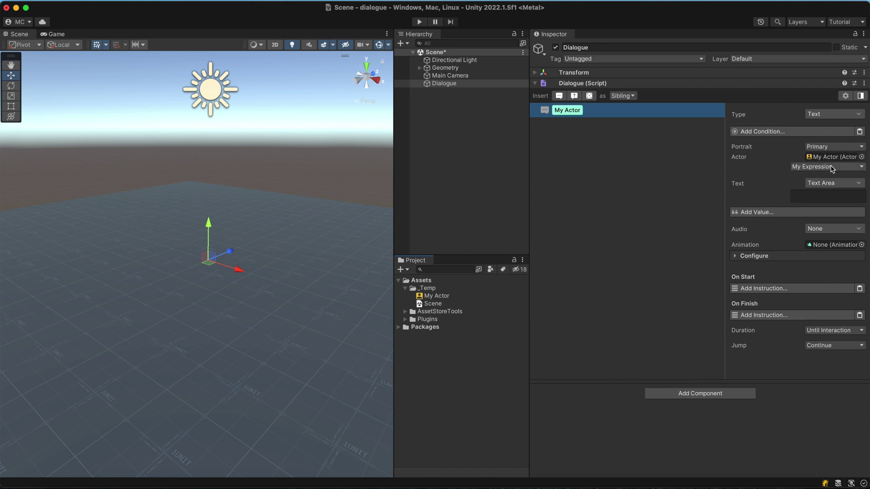
{"action": "left_click", "coordinate": [831, 167]}
{"action": "left_click", "coordinate": [833, 178]}
Show the dialogue's configuration settings and add a Game Creator Character to the scene.
{"action": "left_click", "coordinate": [846, 97]}
{"action": "left_click", "coordinate": [846, 96]}
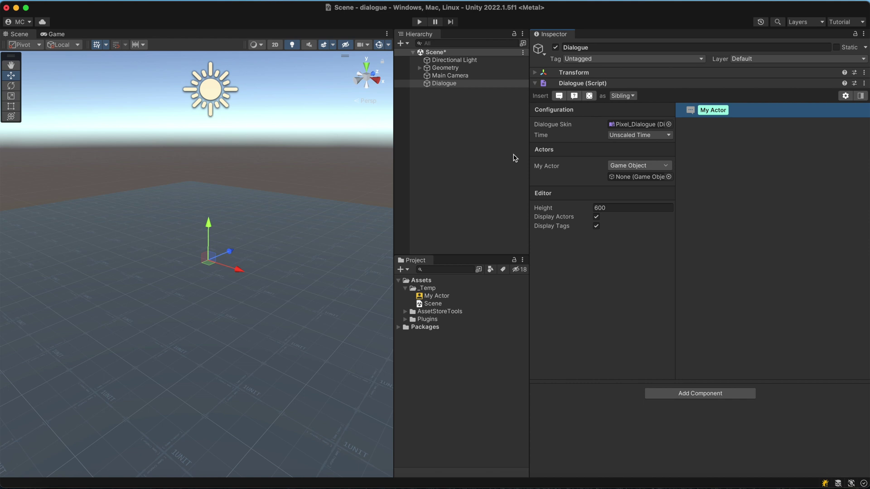
{"action": "left_click", "coordinate": [490, 153]}
{"action": "right_click", "coordinate": [491, 153]}
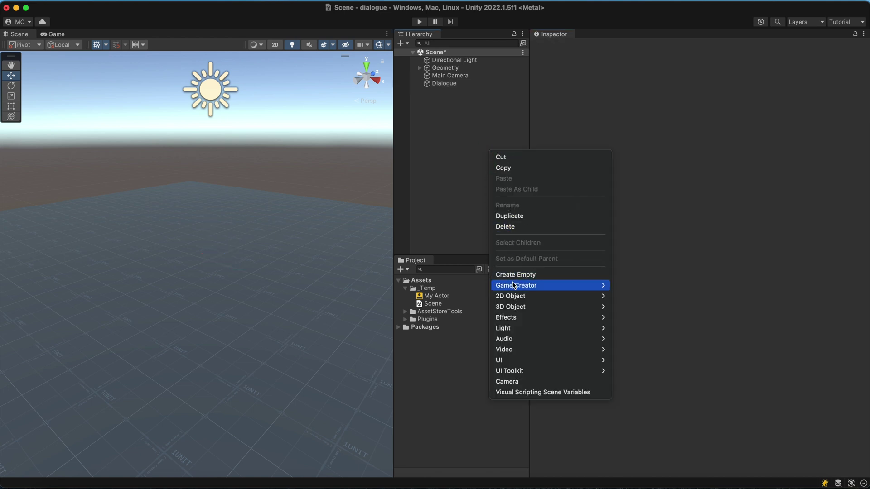
{"action": "mouse_move", "coordinate": [560, 286]}
{"action": "mouse_move", "coordinate": [648, 310]}
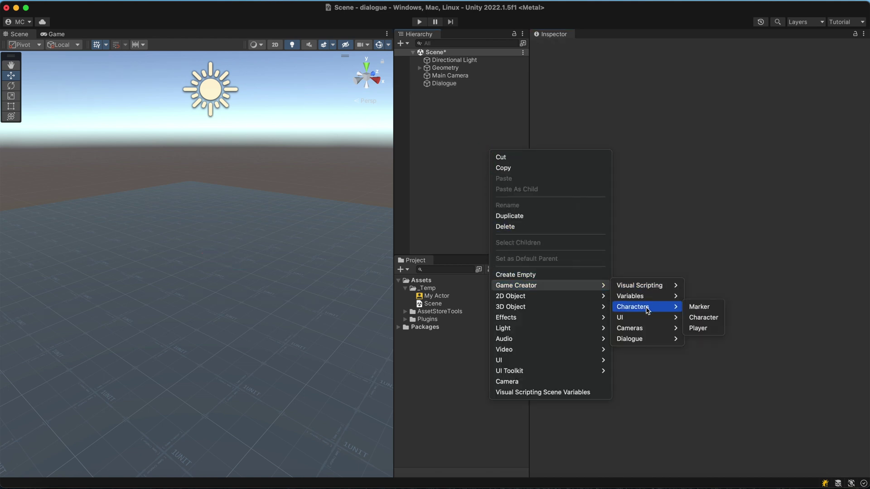
{"action": "left_click", "coordinate": [702, 318]}
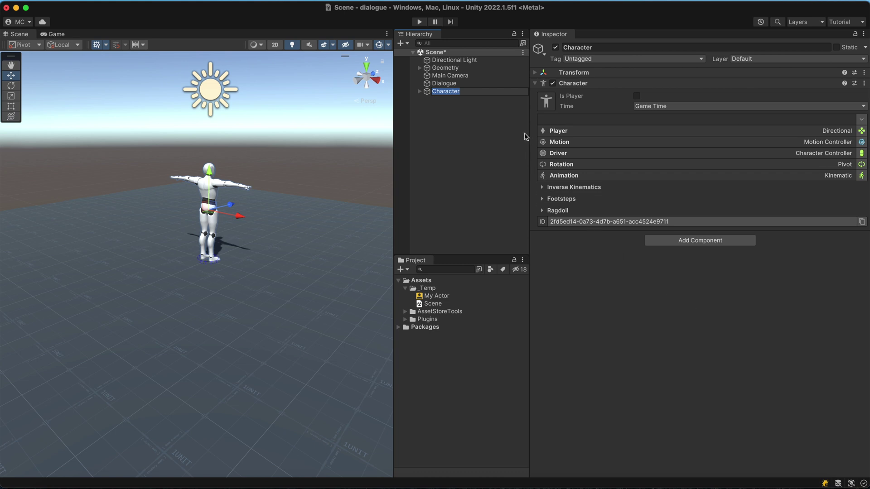
Assign the Character object to My Actor in the dialogue's configuration and hide the configuration settings.
{"action": "left_click", "coordinate": [509, 86]}
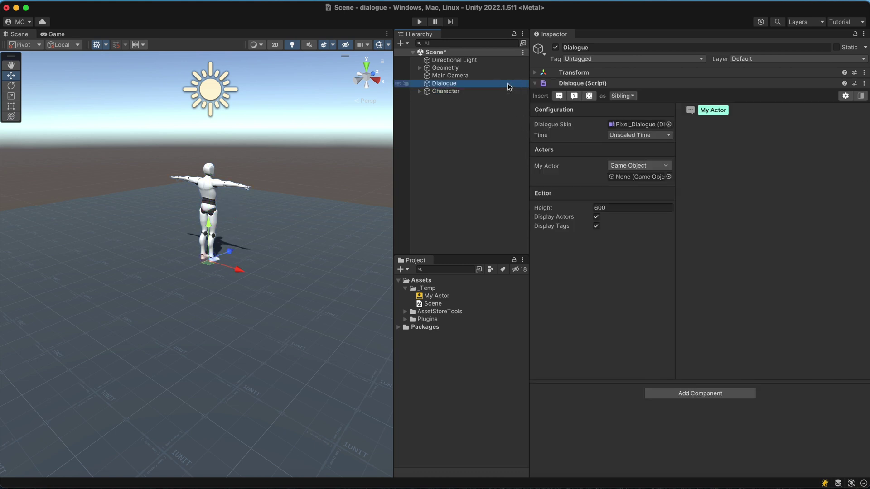
{"action": "left_click_drag", "start_coordinate": [494, 91], "coordinate": [623, 177]}
{"action": "left_click", "coordinate": [845, 96]}
Show the text node's settings and enter "Hello, my name is" followed by the character's name as its text.
{"action": "left_click", "coordinate": [774, 109]}
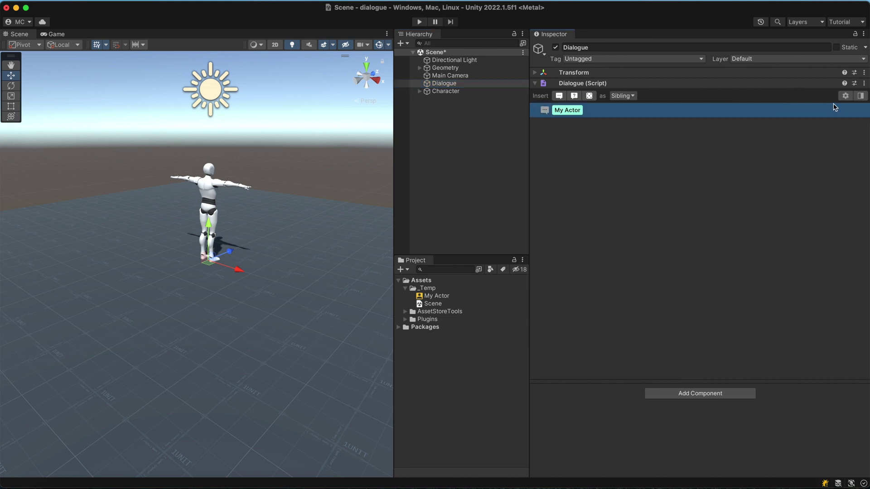
{"action": "left_click", "coordinate": [861, 96]}
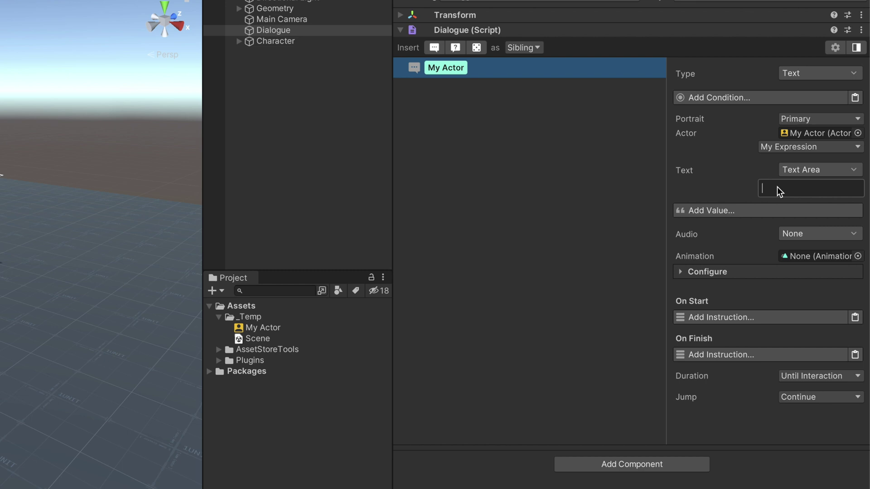
{"action": "type", "text": "Hello, my name is Henry"}
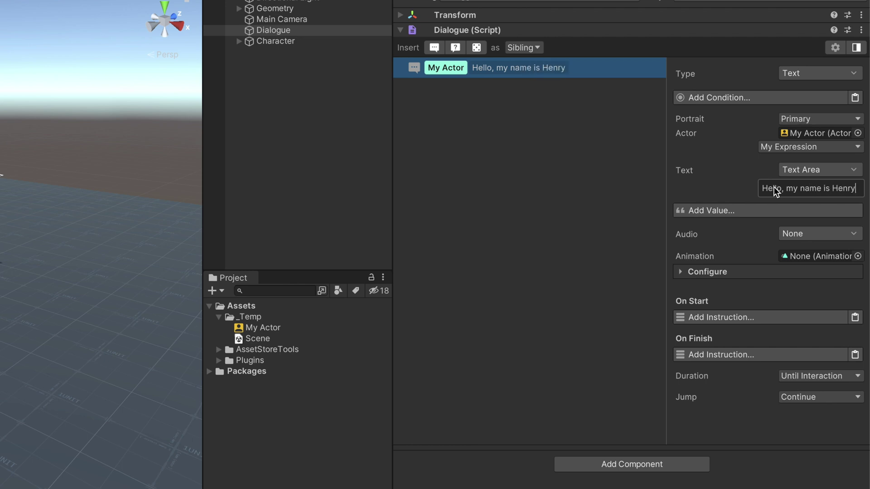
{"action": "key", "text": "ctrl+a"}
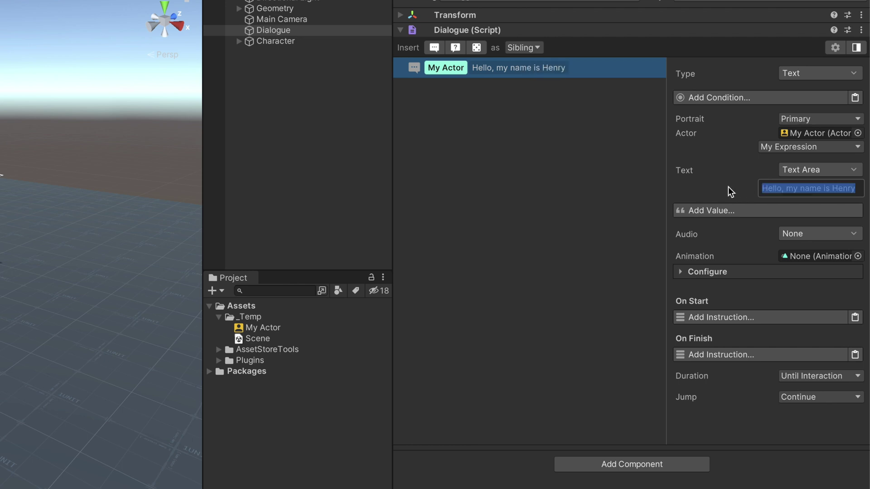
{"action": "left_click", "coordinate": [727, 186]}
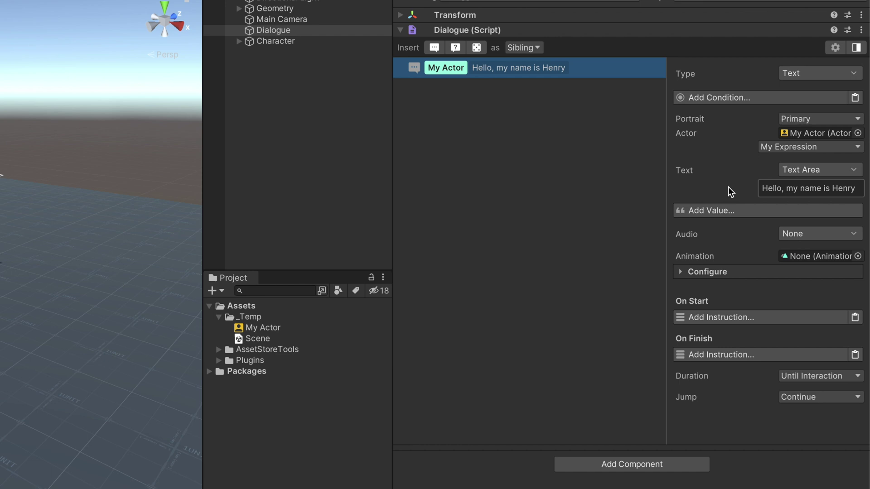
Add a value to the text node, set its type to String and enter a different first name.
{"action": "left_click", "coordinate": [730, 214]}
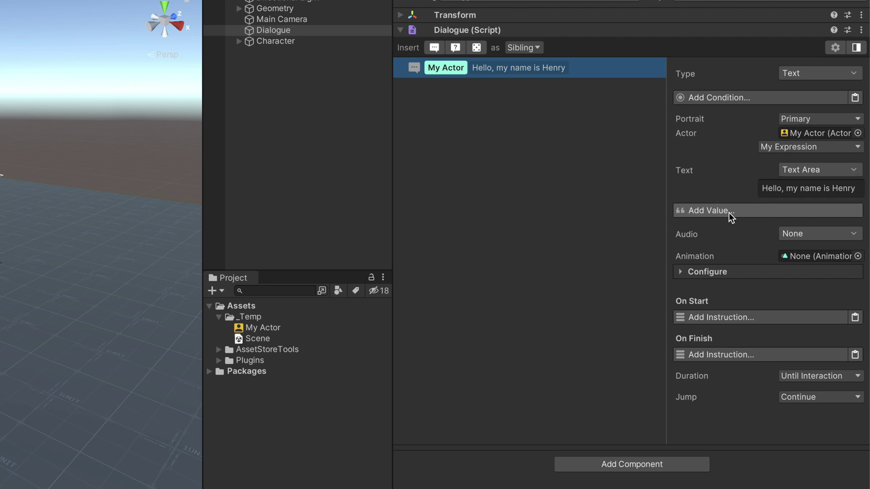
{"action": "left_click_drag", "start_coordinate": [666, 214], "coordinate": [615, 213]}
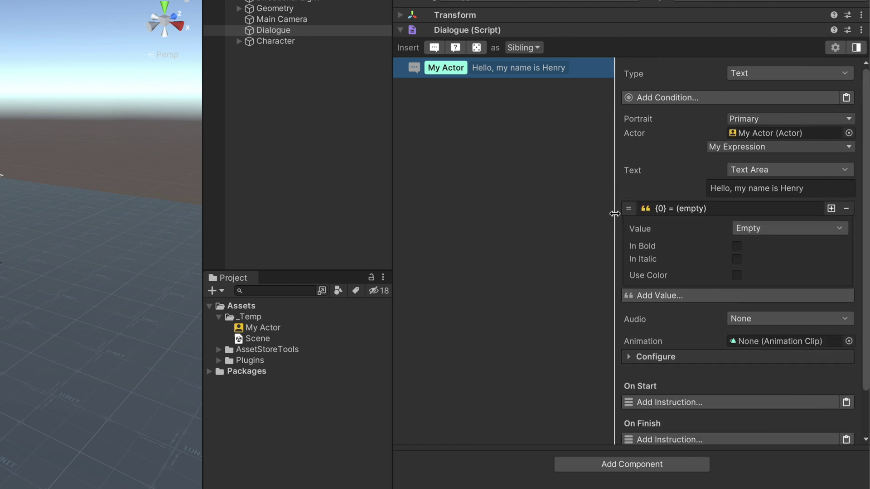
{"action": "left_click", "coordinate": [746, 228]}
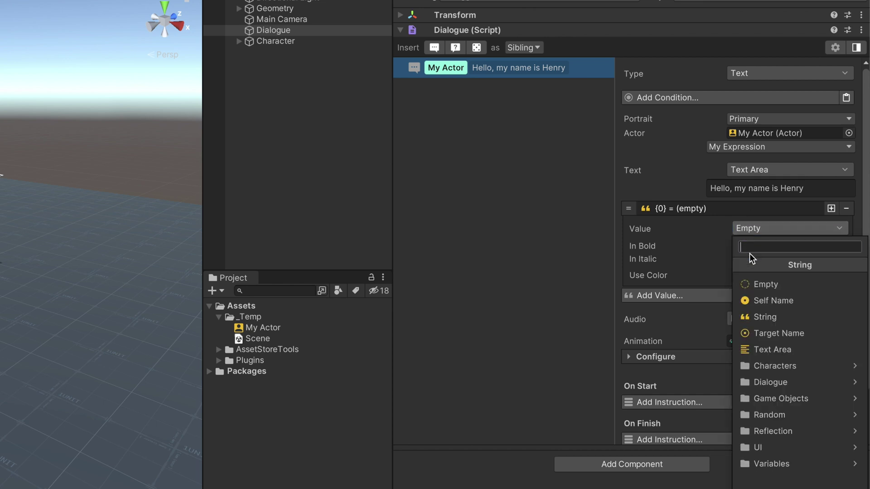
{"action": "left_click", "coordinate": [752, 316]}
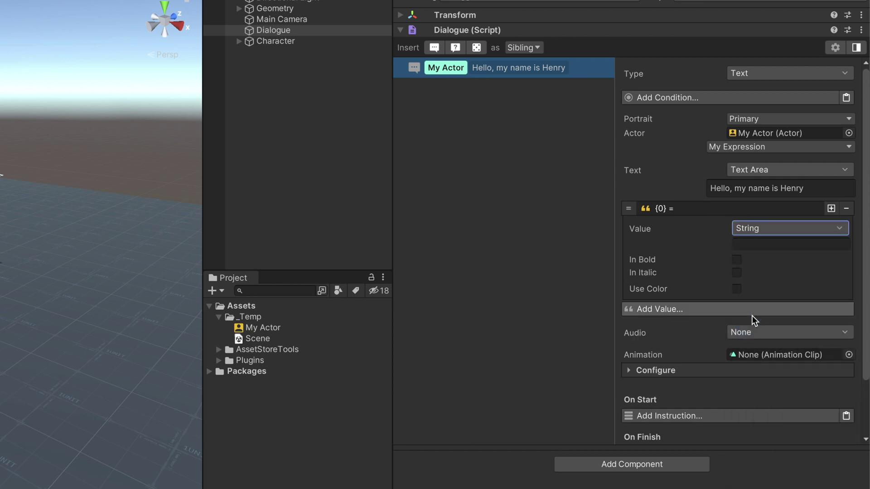
{"action": "left_click", "coordinate": [754, 247]}
{"action": "type", "text": "Jo"}
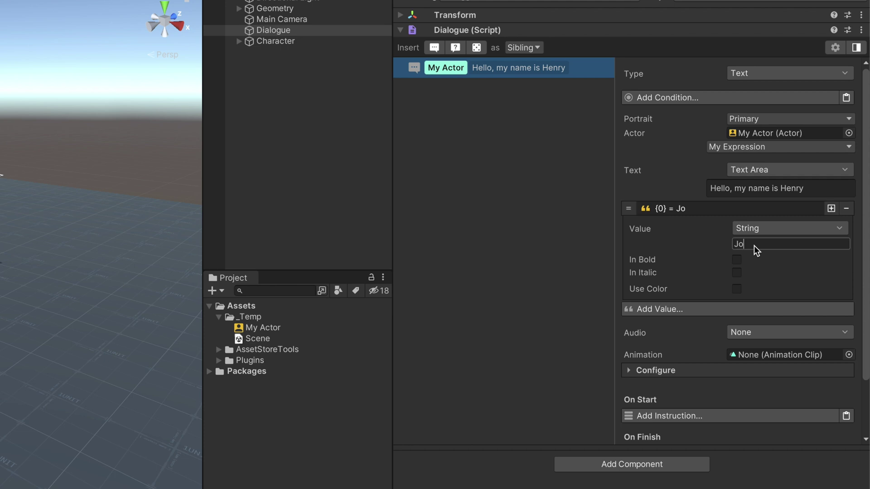
{"action": "type", "text": "hnathan"}
{"action": "left_click", "coordinate": [760, 246]}
{"action": "left_click", "coordinate": [789, 249]}
{"action": "left_click", "coordinate": [790, 209]}
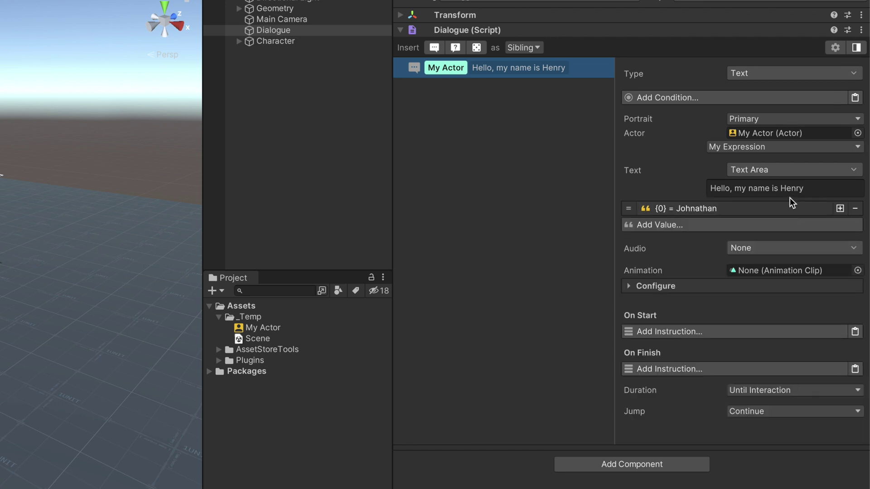
Replace the name in the node's text with {0} and play the scene to test the dialogue.
{"action": "double_click", "coordinate": [793, 189]}
{"action": "type", "text": "{0"}
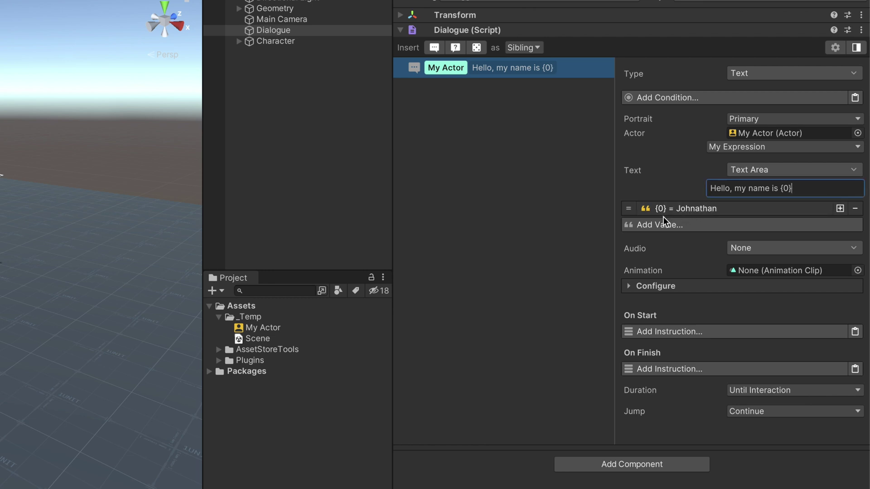
{"action": "key", "text": "Home"}
{"action": "key", "text": "Right"}
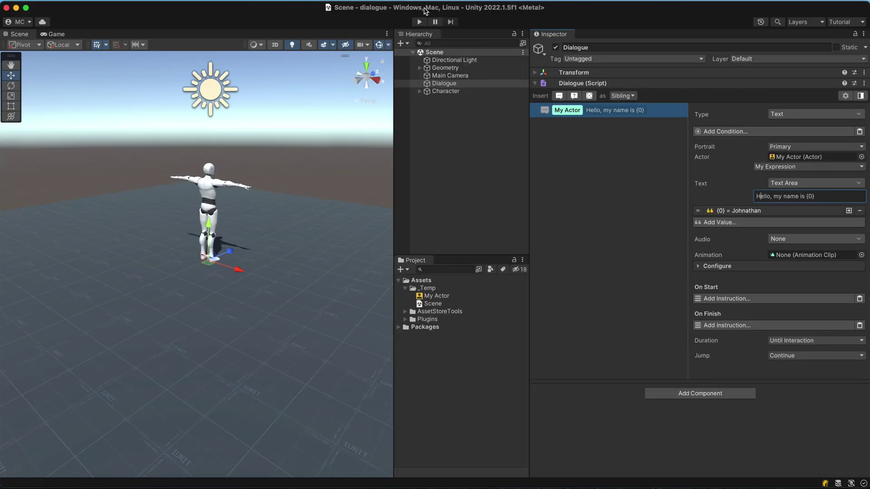
{"action": "left_click", "coordinate": [420, 22]}
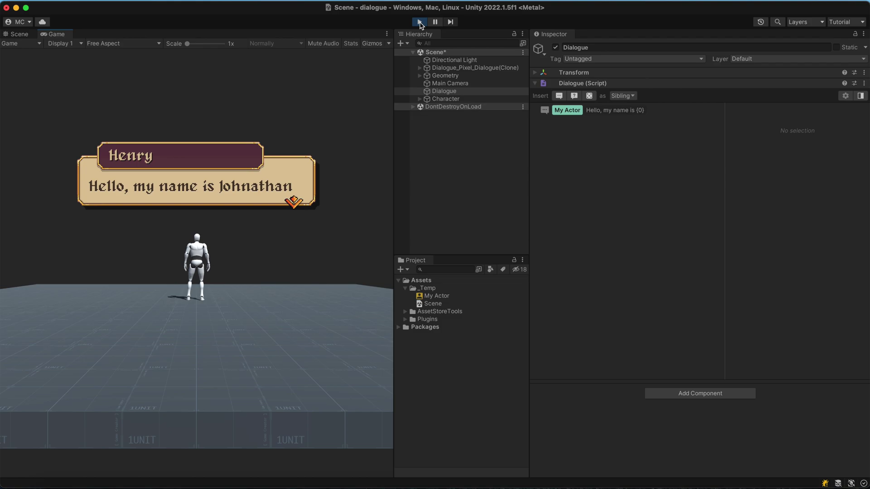
{"action": "left_click", "coordinate": [421, 23]}
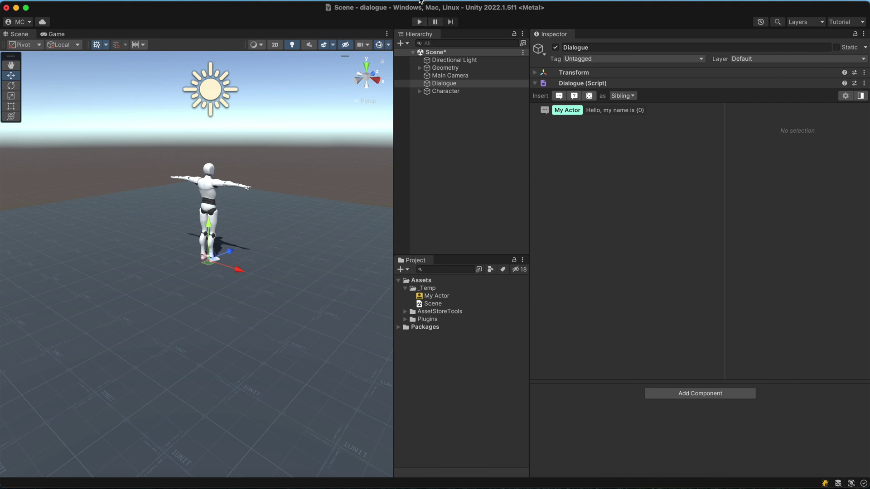
Open the Dialogue section of the Game Creator settings and add a value entry.
{"action": "left_click", "coordinate": [421, 2]}
{"action": "left_click", "coordinate": [418, 12]}
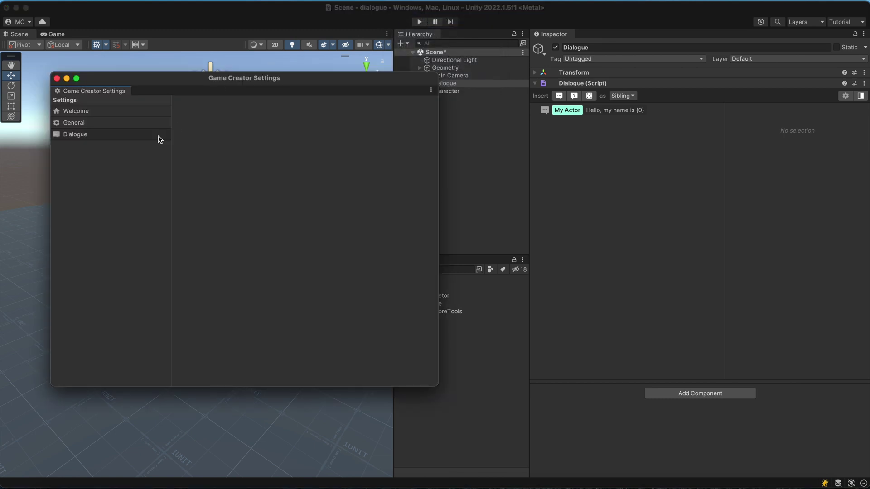
{"action": "left_click", "coordinate": [160, 135]}
{"action": "left_click", "coordinate": [200, 115]}
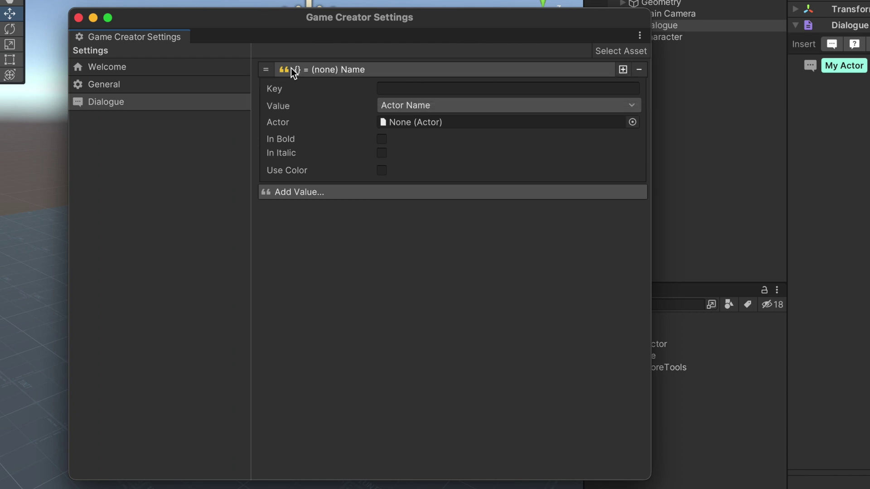
Set the value's key to friend-name and its type to String, enter the friend's name and close the settings.
{"action": "left_click", "coordinate": [385, 89]}
{"action": "type", "text": "fri"}
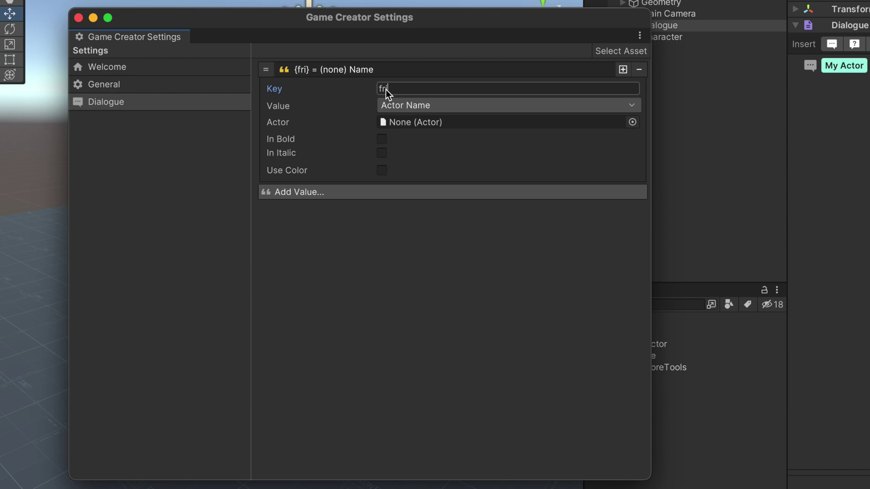
{"action": "type", "text": "end-name"}
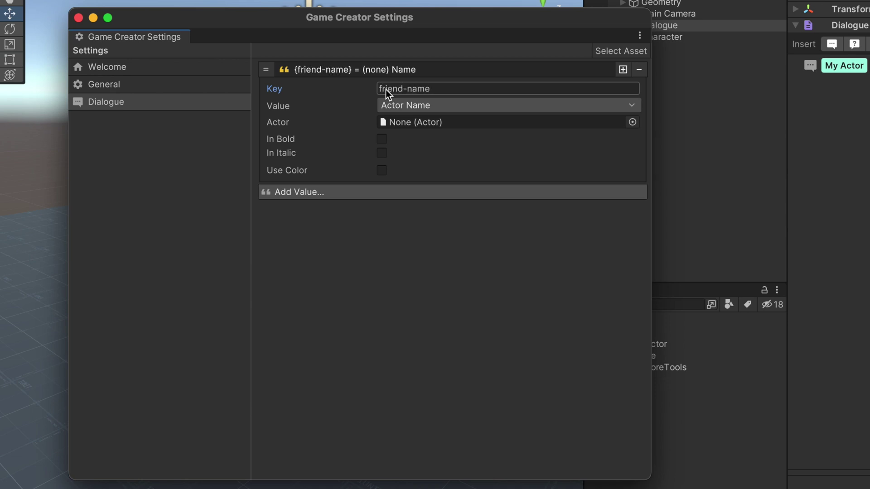
{"action": "left_click", "coordinate": [404, 105]}
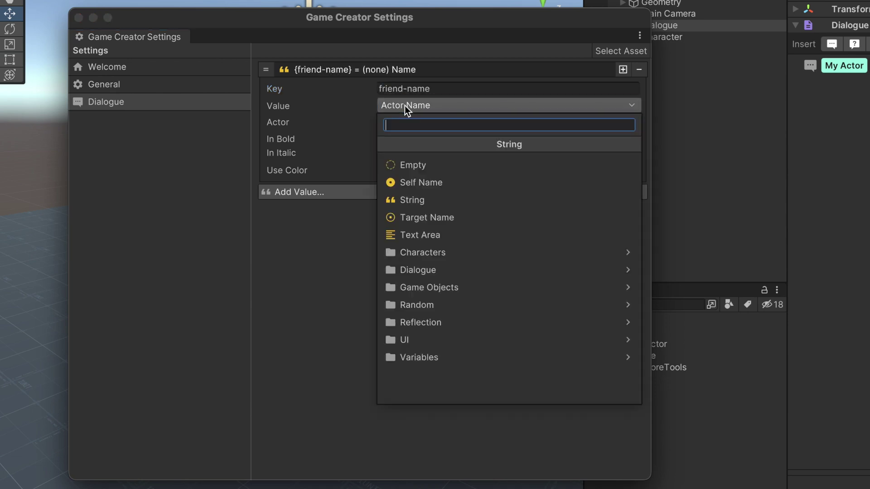
{"action": "left_click", "coordinate": [407, 198]}
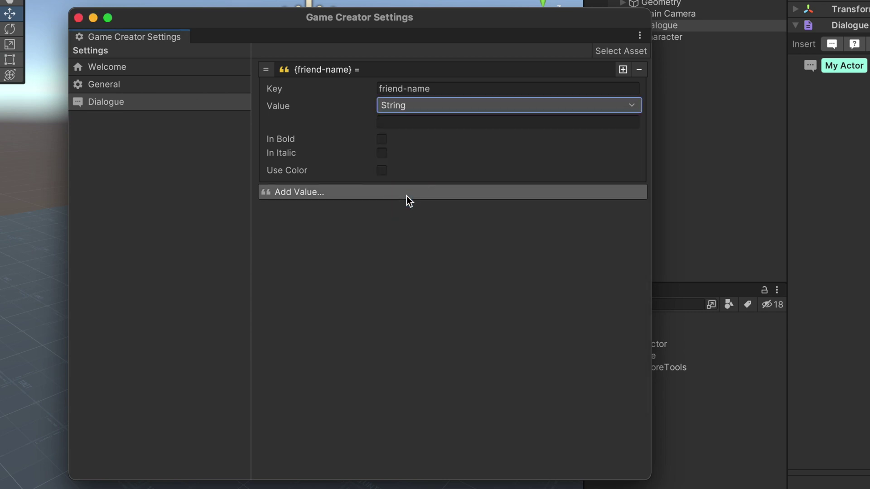
{"action": "left_click", "coordinate": [409, 126]}
{"action": "type", "text": "Alice"}
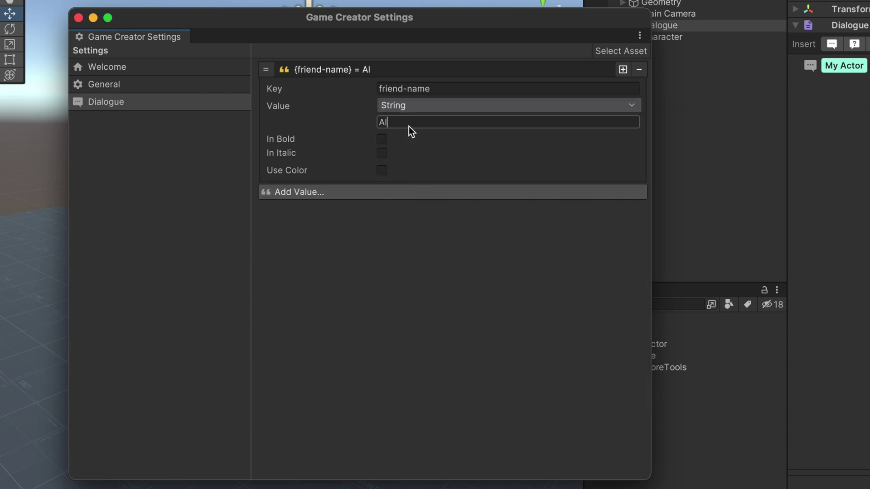
{"action": "double_click", "coordinate": [408, 126]}
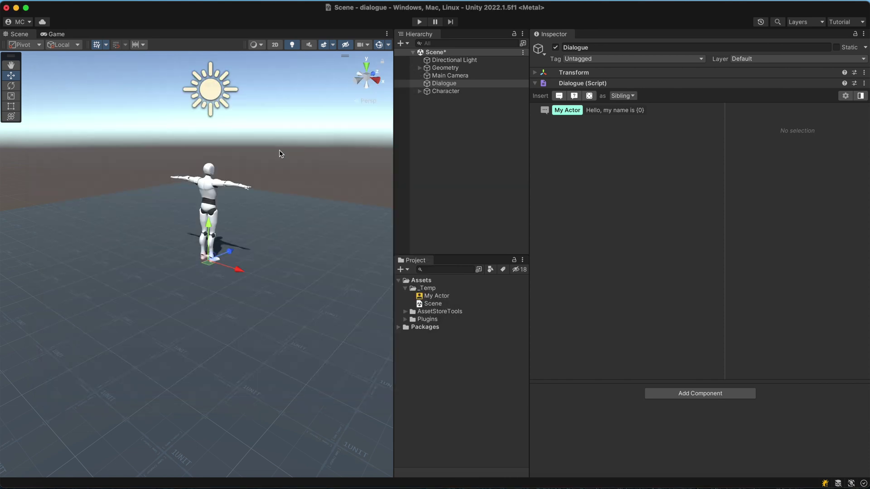
Append ", and my friend is {friend-name}" to the My Actor node's text and check the available audio source options.
{"action": "left_click", "coordinate": [595, 114]}
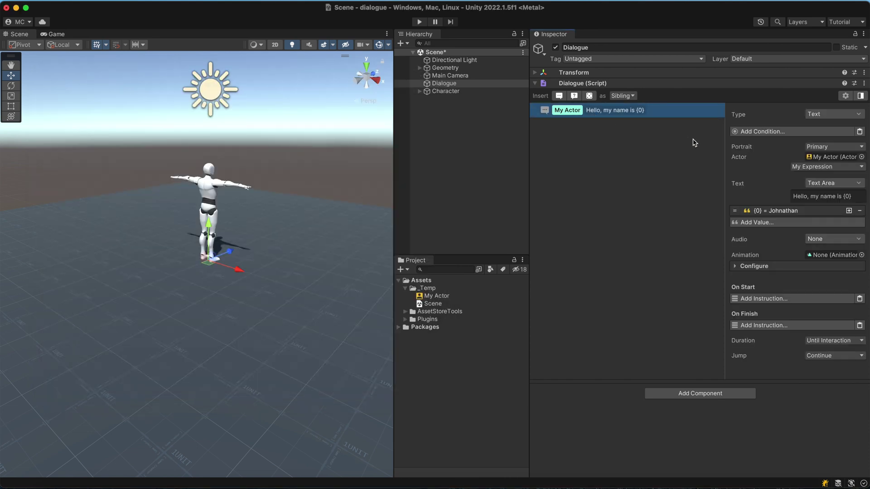
{"action": "left_click_drag", "start_coordinate": [724, 145], "coordinate": [669, 146]}
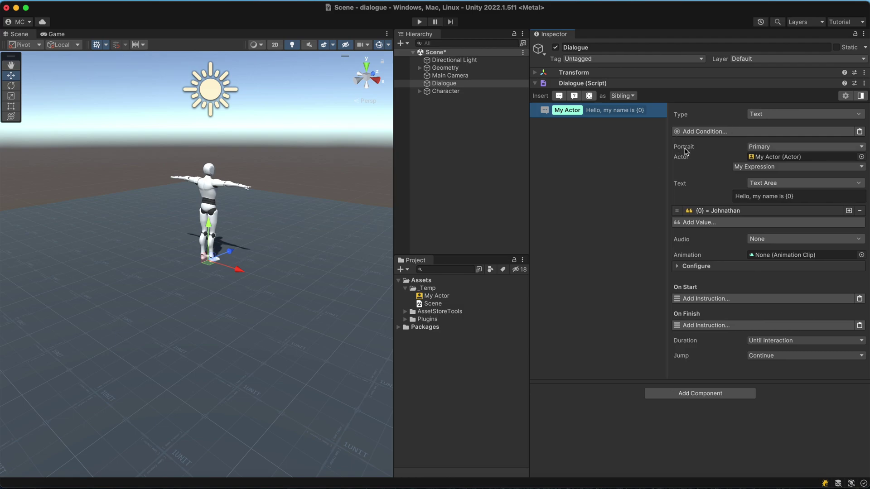
{"action": "left_click", "coordinate": [802, 198]}
{"action": "left_click", "coordinate": [808, 199]}
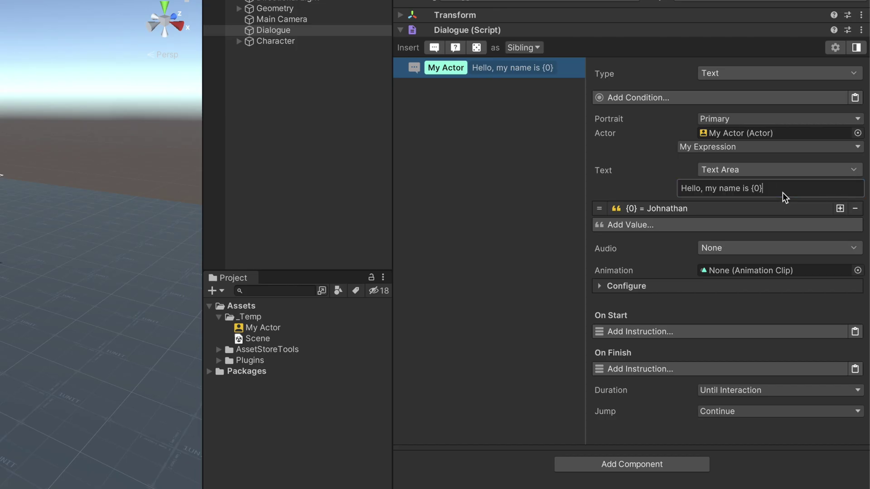
{"action": "type", "text": ", and my friend is"}
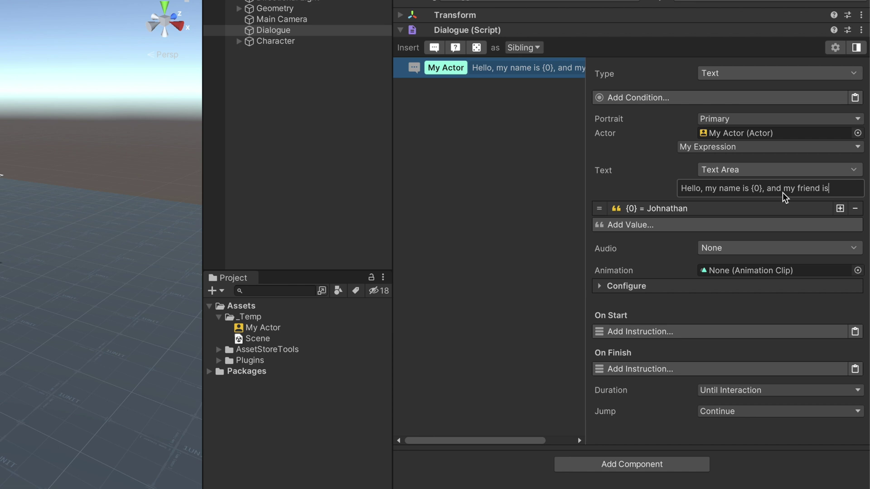
{"action": "type", "text": " {friend-name}"}
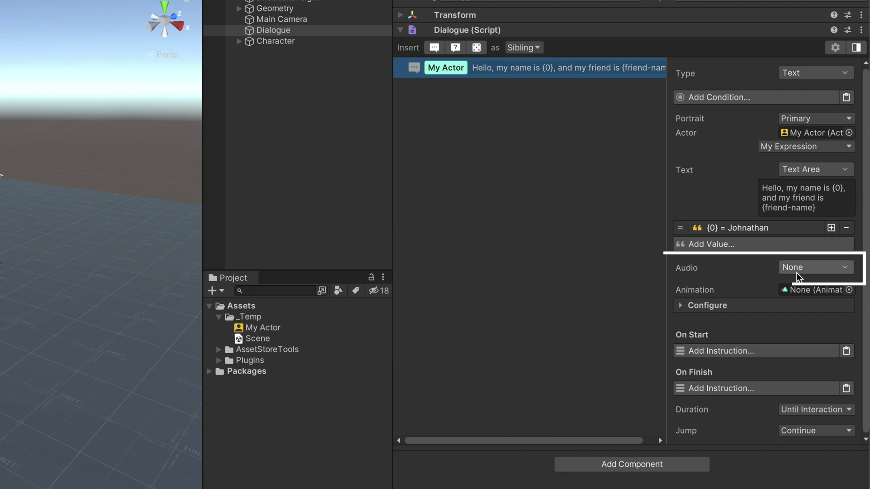
{"action": "left_click", "coordinate": [798, 274]}
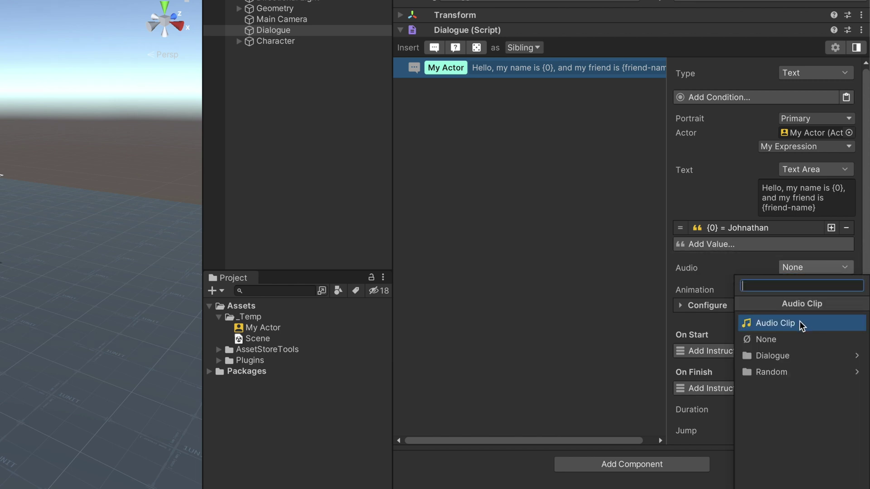
{"action": "left_click", "coordinate": [711, 271]}
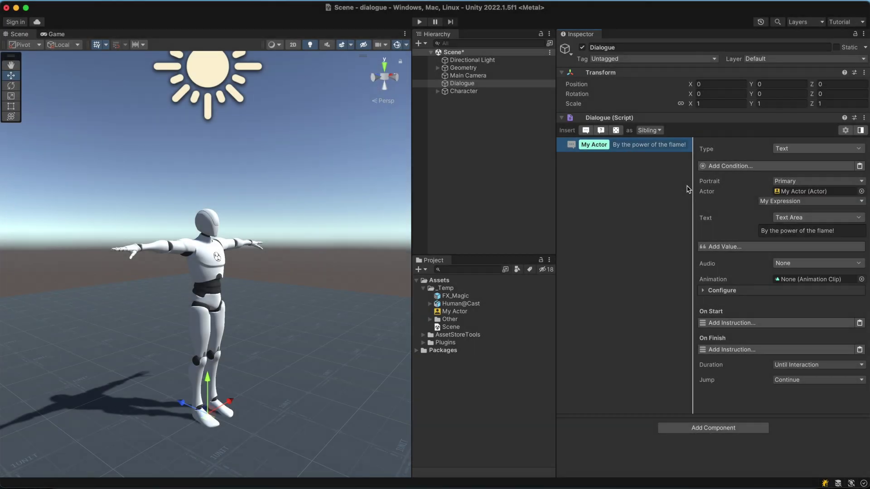
Assign the Human@Cast clip as the dialogue node's animation and preview the raised-arm pose on its timeline.
{"action": "left_click", "coordinate": [430, 304]}
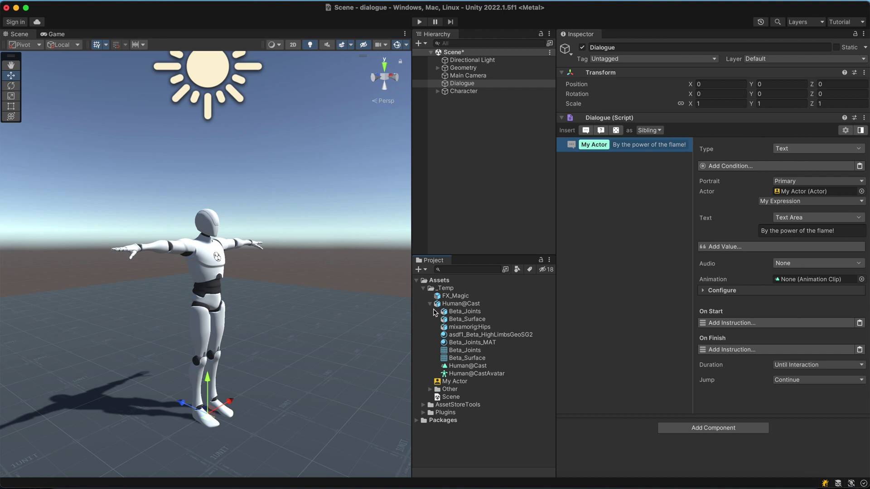
{"action": "left_click_drag", "start_coordinate": [470, 366], "coordinate": [799, 281]}
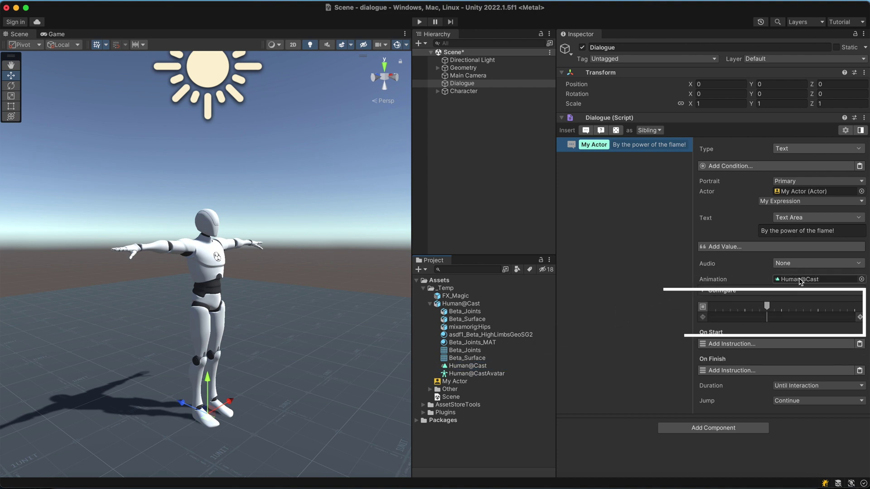
{"action": "left_click", "coordinate": [766, 307]}
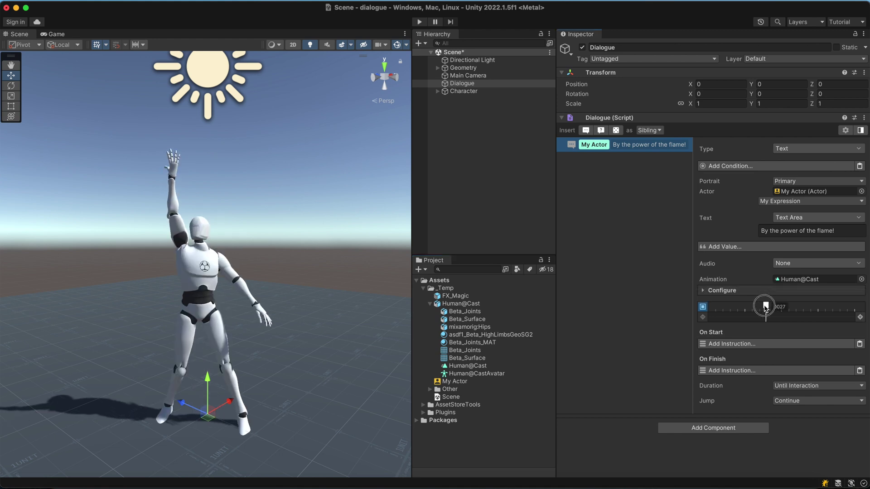
{"action": "mouse_move", "coordinate": [766, 308]}
{"action": "left_mouse_down"}
{"action": "mouse_move", "coordinate": [703, 306]}
{"action": "mouse_move", "coordinate": [853, 306]}
{"action": "mouse_move", "coordinate": [714, 305]}
{"action": "mouse_move", "coordinate": [766, 309]}
{"action": "left_mouse_up"}
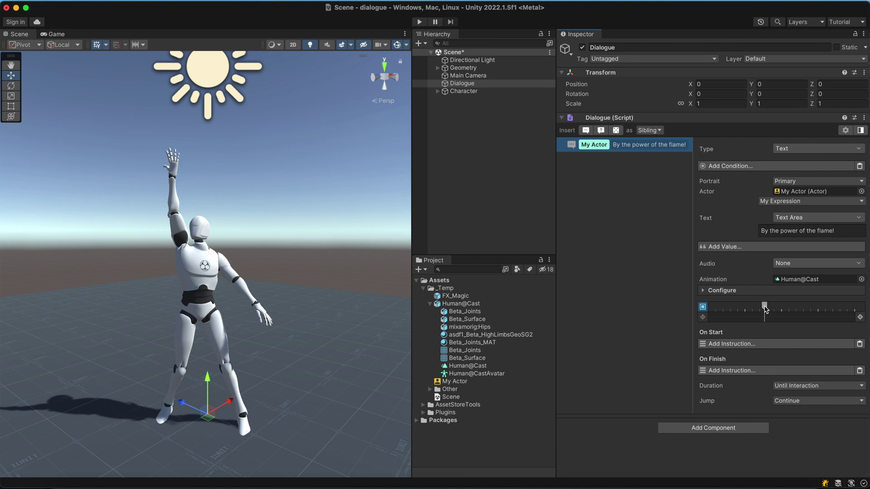
Add a timeline marker at the raised-arm pose with an Instantiate instruction that spawns the FX_Magic prefab.
{"action": "left_click", "coordinate": [856, 317]}
{"action": "scroll", "coordinate": [816, 317], "scroll_direction": "down", "scroll_amount": 2}
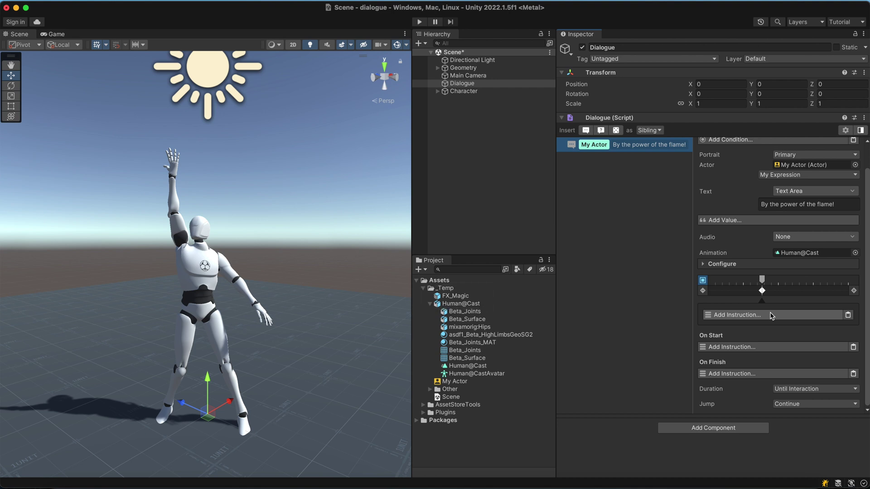
{"action": "left_click", "coordinate": [771, 315]}
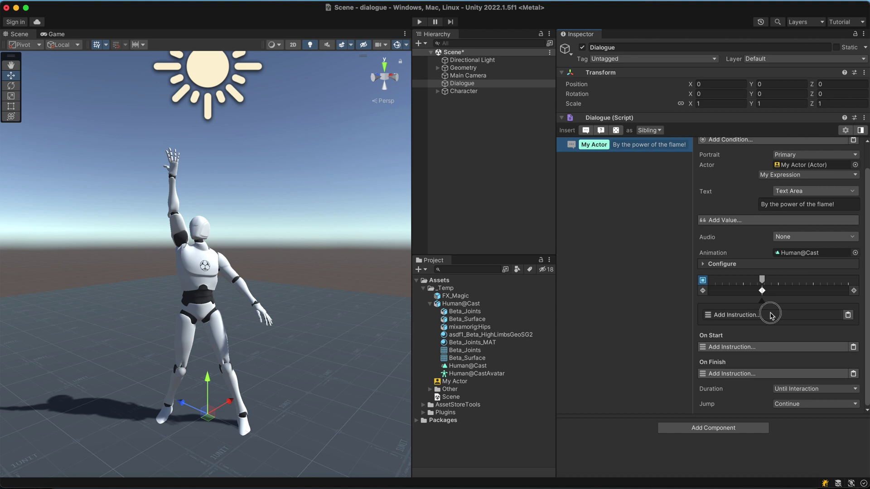
{"action": "type", "text": "instantiate"}
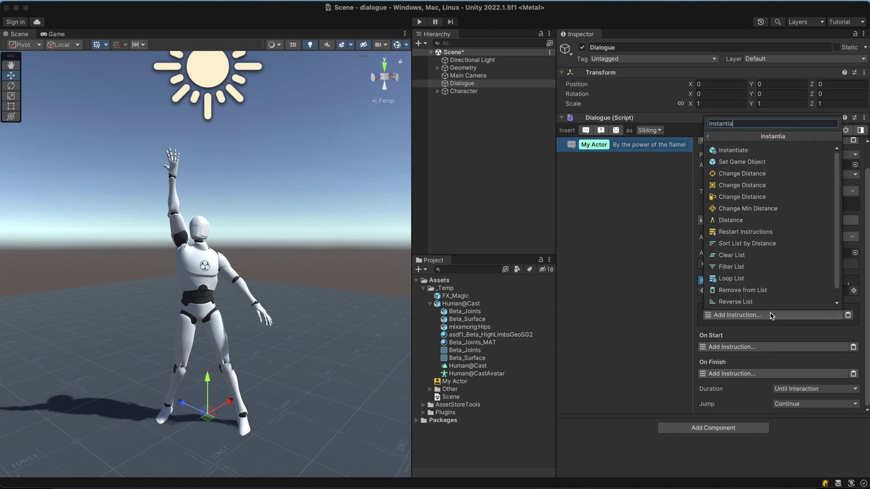
{"action": "left_click", "coordinate": [764, 151]}
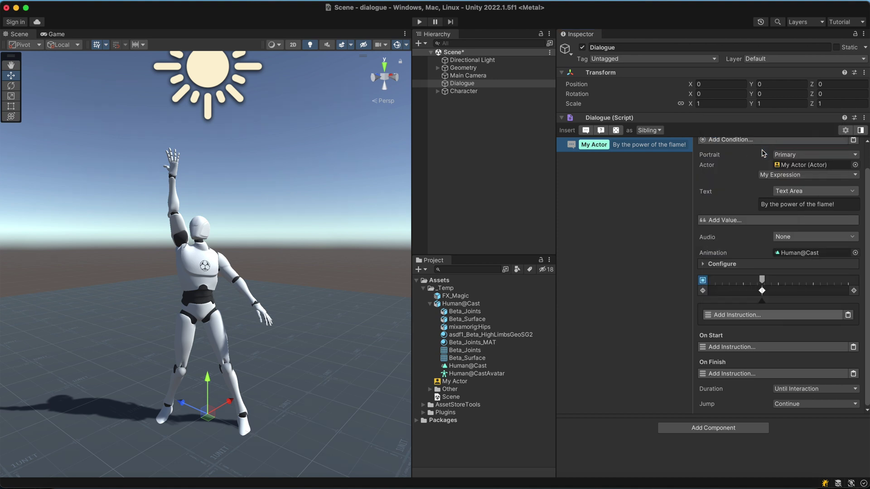
{"action": "scroll", "coordinate": [764, 153], "scroll_direction": "down", "scroll_amount": 3}
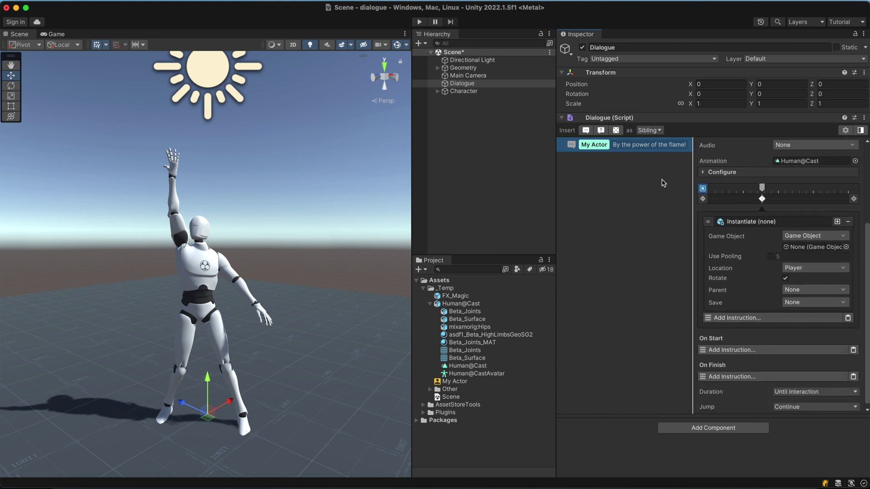
{"action": "left_click", "coordinate": [463, 298]}
{"action": "left_click_drag", "start_coordinate": [464, 300], "coordinate": [795, 249]}
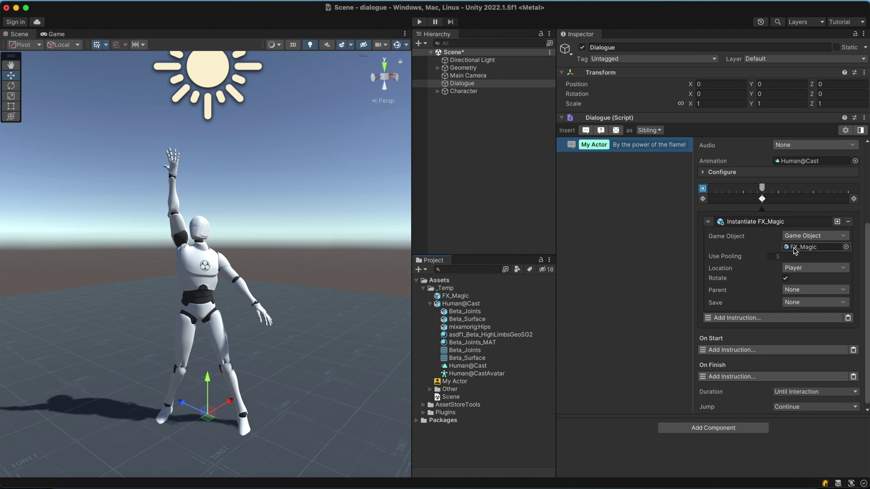
Set the Instantiate location to Character Bone and use the scene's Character object as its character.
{"action": "left_click", "coordinate": [794, 268]}
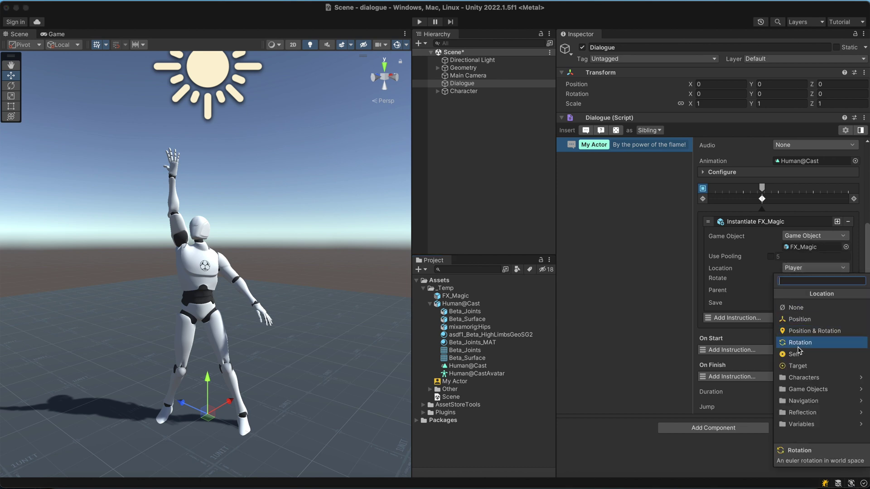
{"action": "left_click", "coordinate": [802, 377]}
{"action": "left_click", "coordinate": [805, 323]}
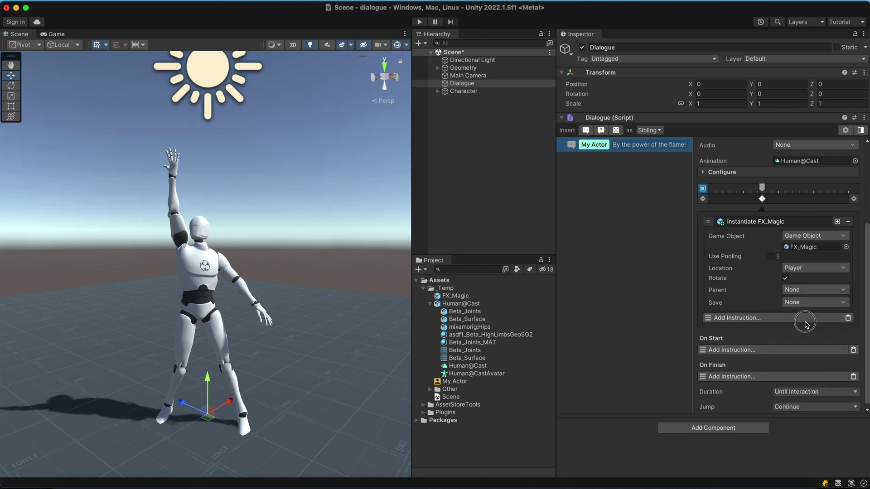
{"action": "left_click", "coordinate": [804, 281]}
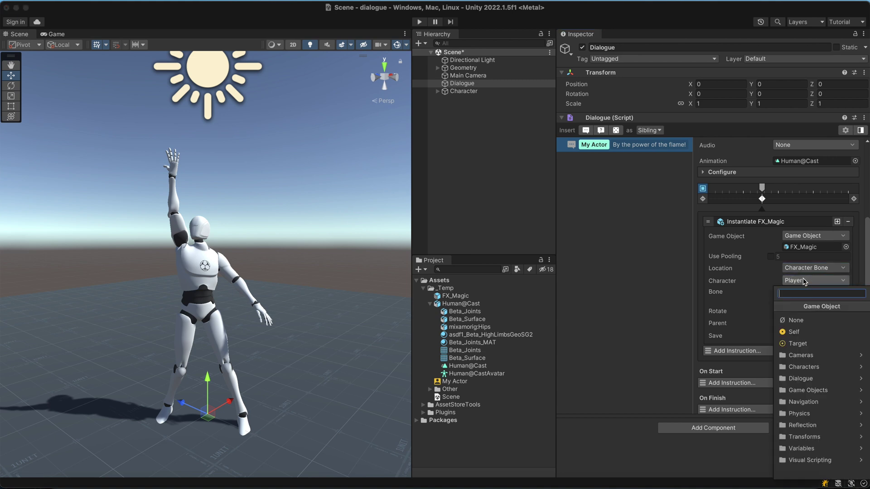
{"action": "left_click", "coordinate": [803, 367]}
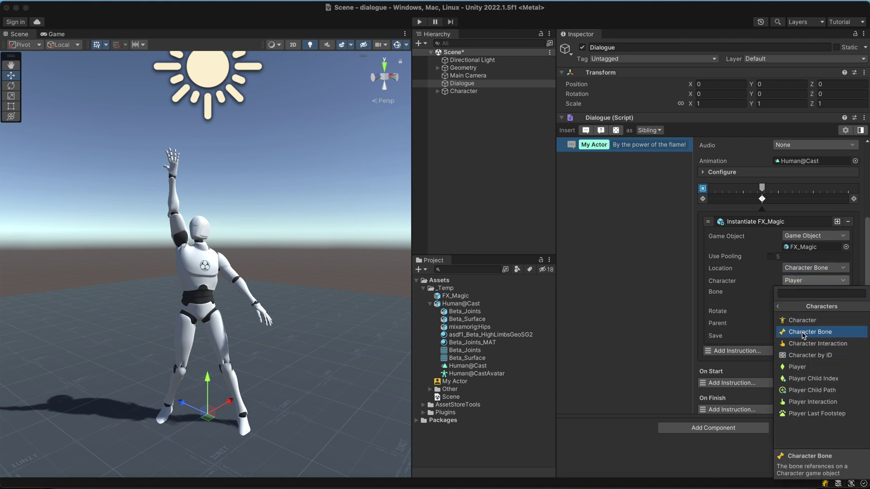
{"action": "left_click", "coordinate": [803, 321]}
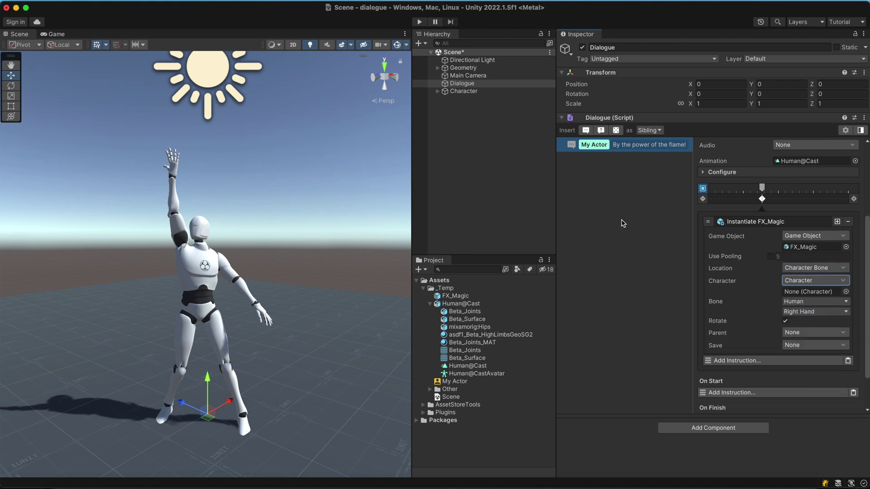
{"action": "left_click_drag", "start_coordinate": [509, 92], "coordinate": [796, 292]}
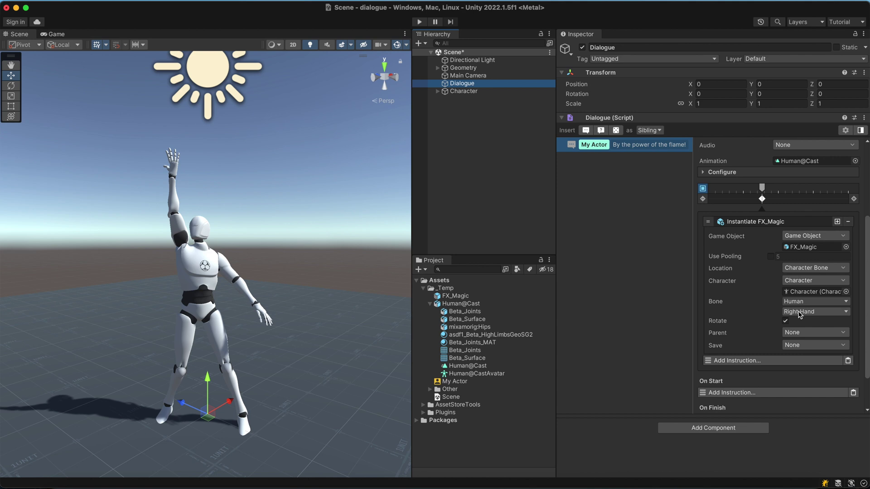
Turn off the animation preview and play the scene to test the spell-casting dialogue line.
{"action": "left_click", "coordinate": [794, 222]}
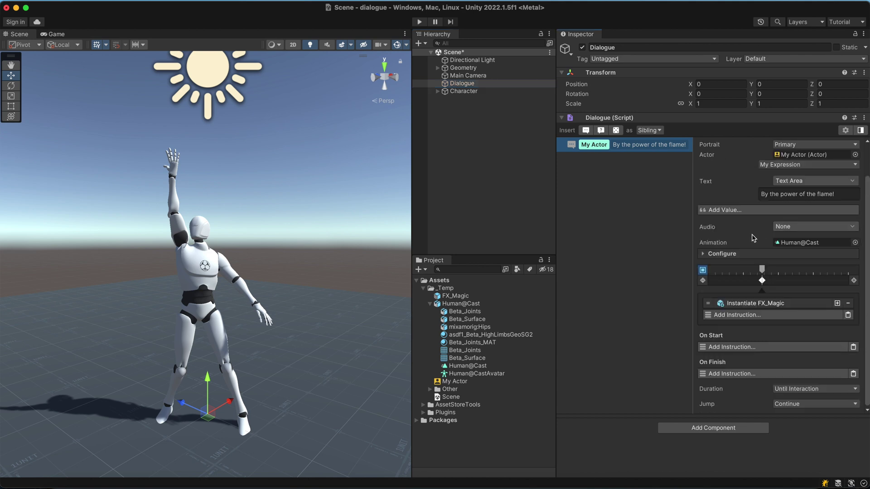
{"action": "left_click", "coordinate": [703, 270]}
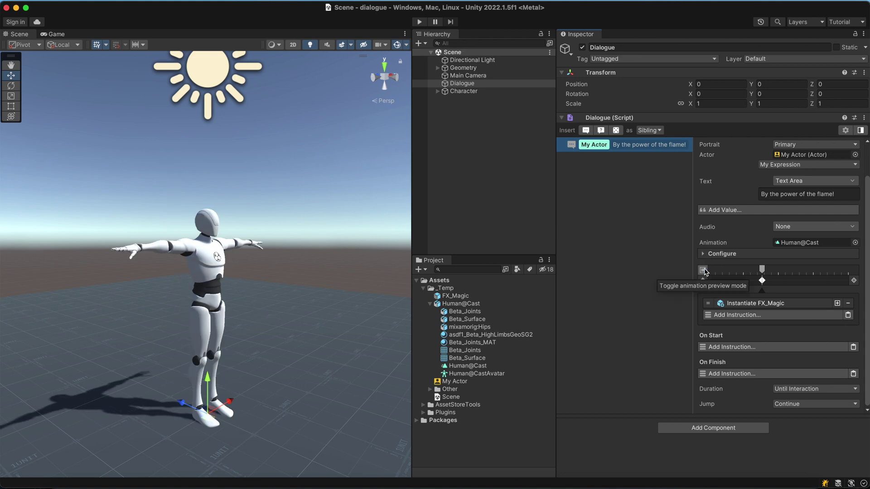
{"action": "left_click", "coordinate": [420, 22]}
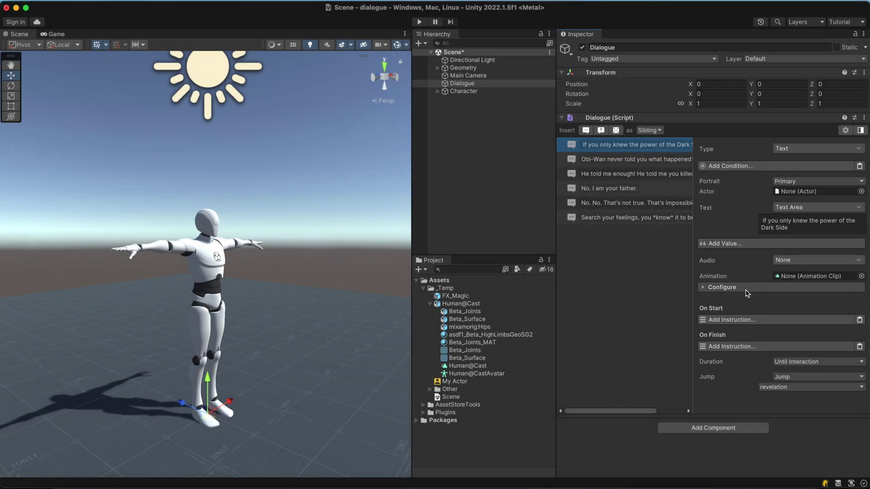
Examine the first line's animation configuration, its On Start and On Finish instructions, and its Duration and Jump options.
{"action": "left_click", "coordinate": [748, 290]}
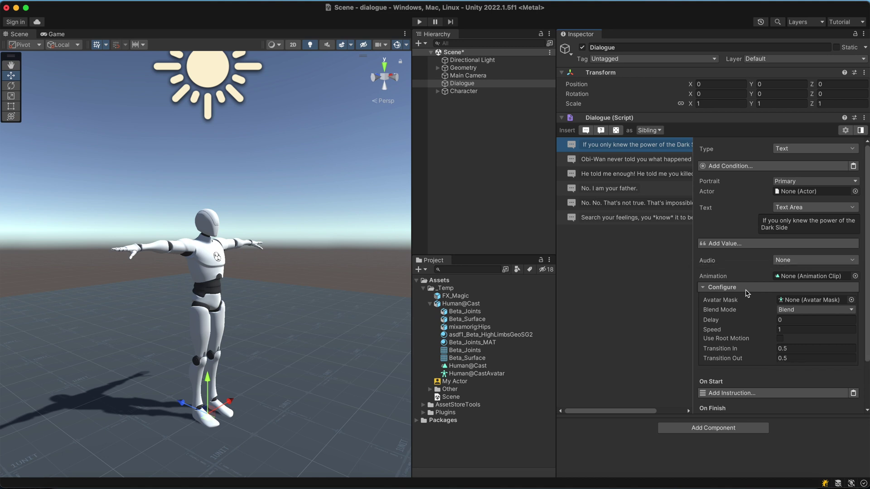
{"action": "left_click", "coordinate": [748, 291]}
{"action": "left_click", "coordinate": [765, 321]}
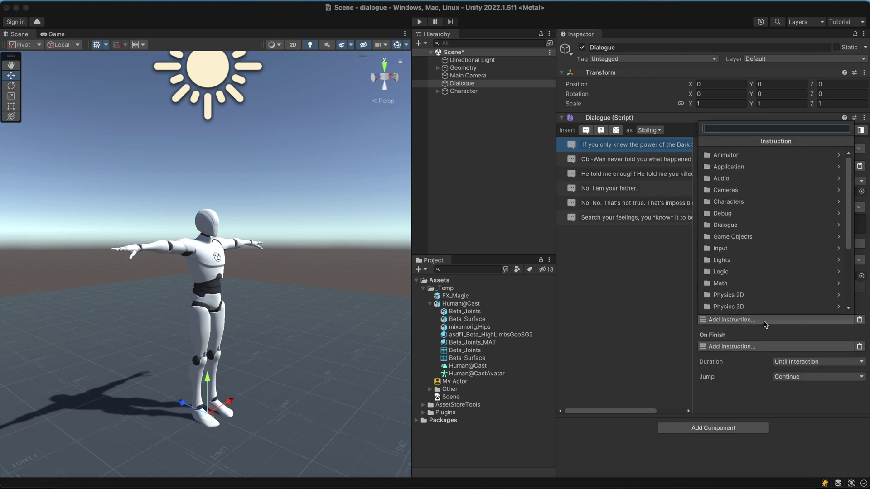
{"action": "left_click", "coordinate": [766, 347]}
{"action": "left_click", "coordinate": [766, 347]}
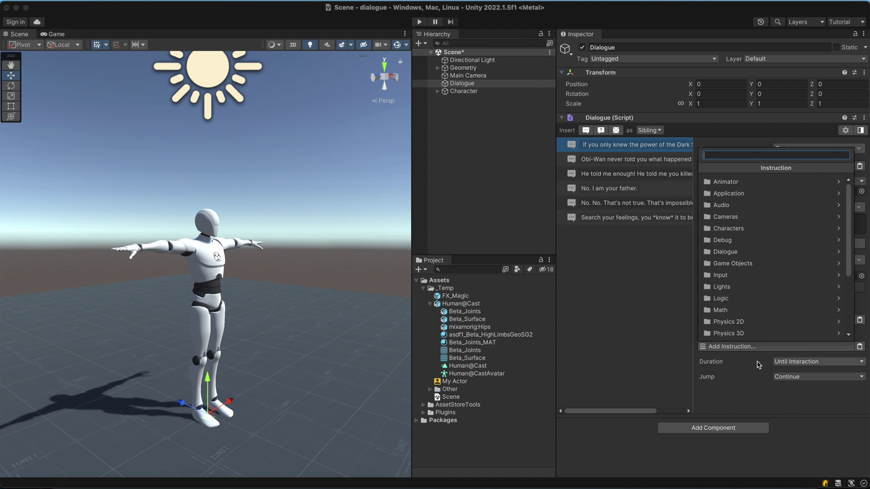
{"action": "left_click", "coordinate": [759, 365]}
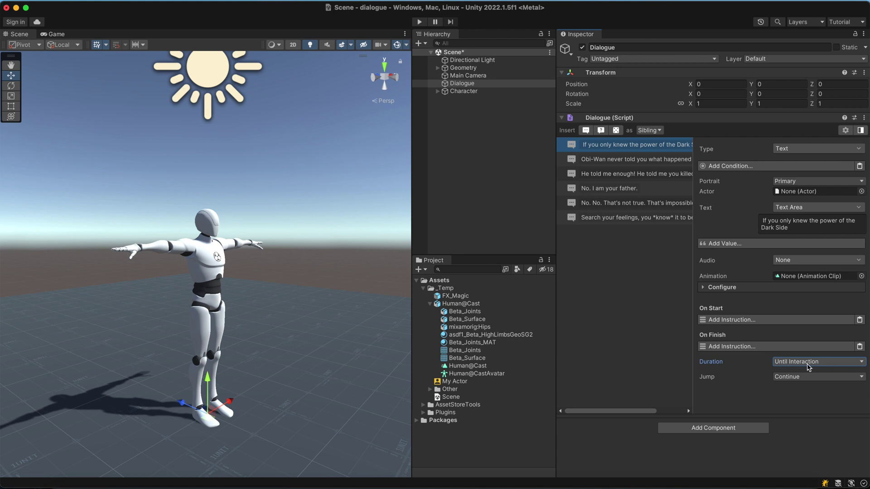
{"action": "left_click", "coordinate": [828, 362]}
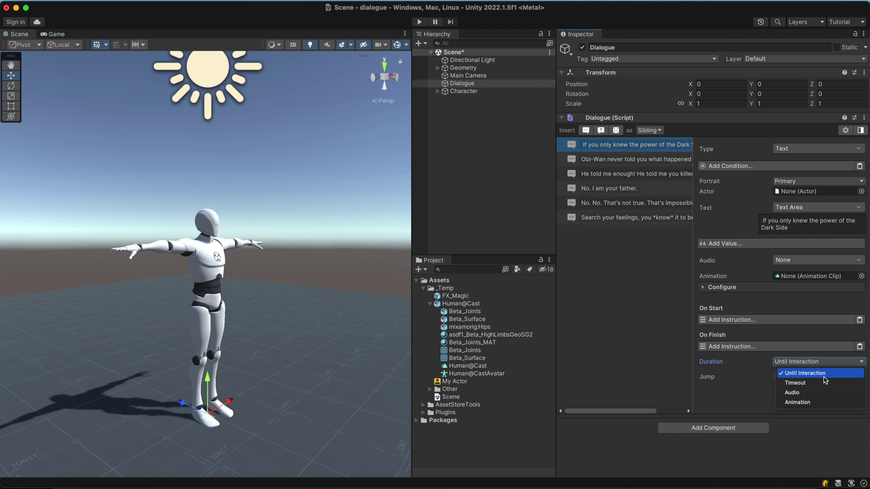
{"action": "left_click", "coordinate": [824, 378]}
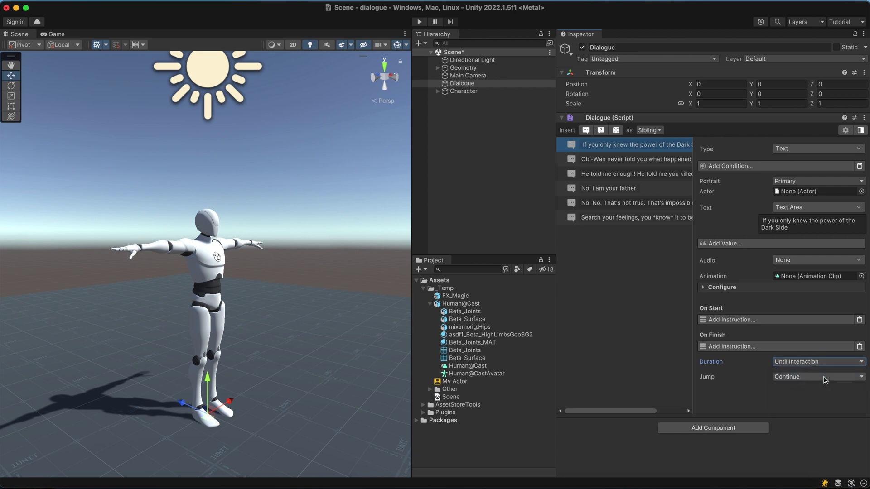
{"action": "left_click", "coordinate": [815, 377]}
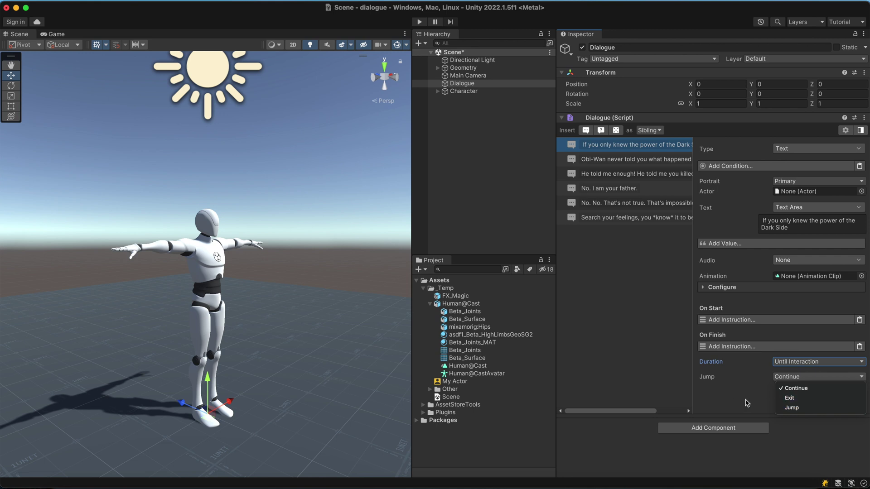
{"action": "left_click", "coordinate": [731, 403]}
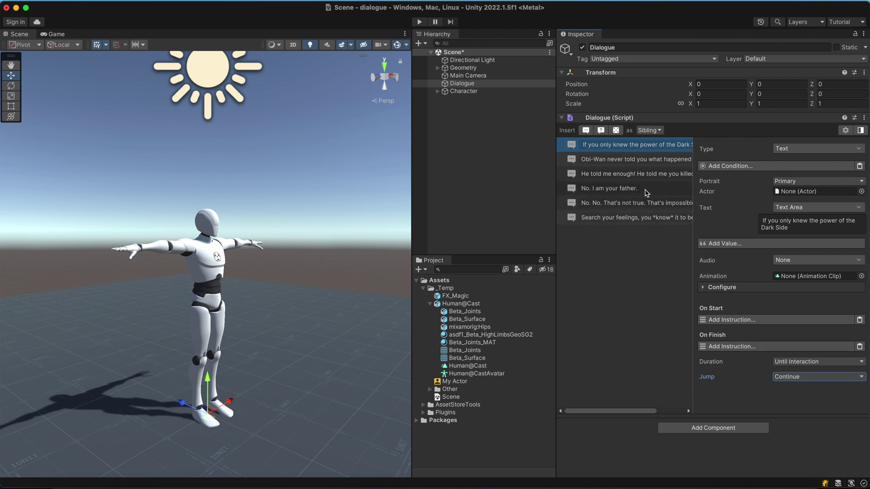
Tag the "No. I am your father." line as revelation and check the tag in the full-width dialogue tree.
{"action": "left_click", "coordinate": [647, 193]}
{"action": "right_click", "coordinate": [648, 194]}
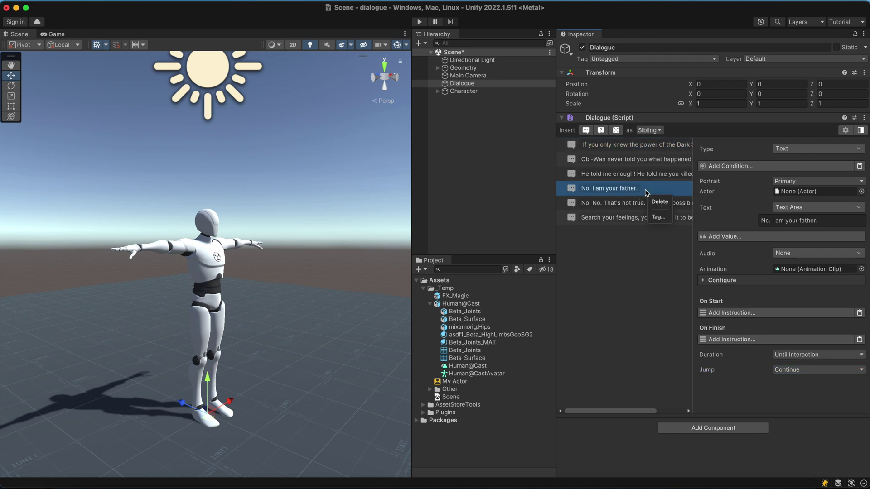
{"action": "left_click", "coordinate": [658, 217]}
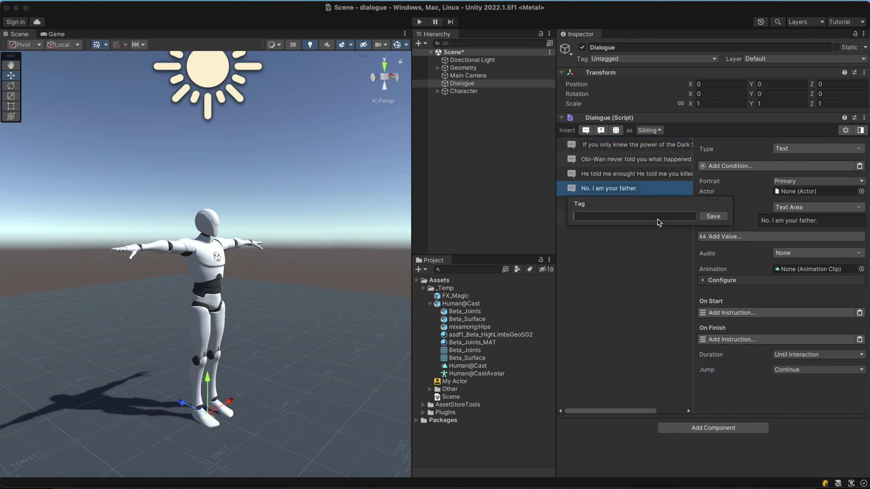
{"action": "type", "text": "revelation"}
{"action": "key", "text": "Return"}
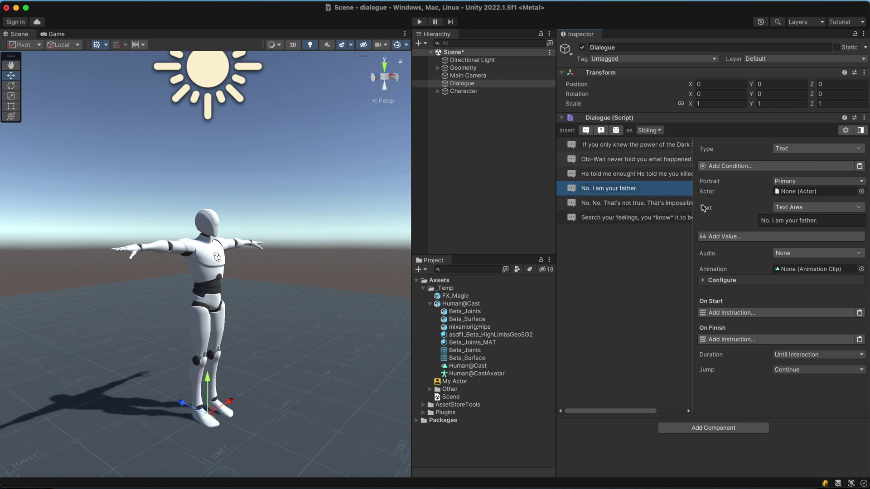
{"action": "left_click", "coordinate": [861, 131]}
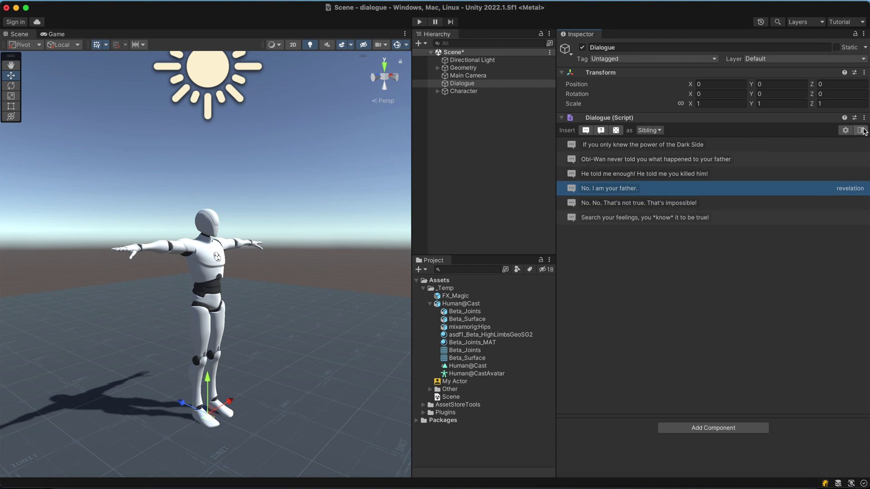
{"action": "left_click", "coordinate": [861, 131]}
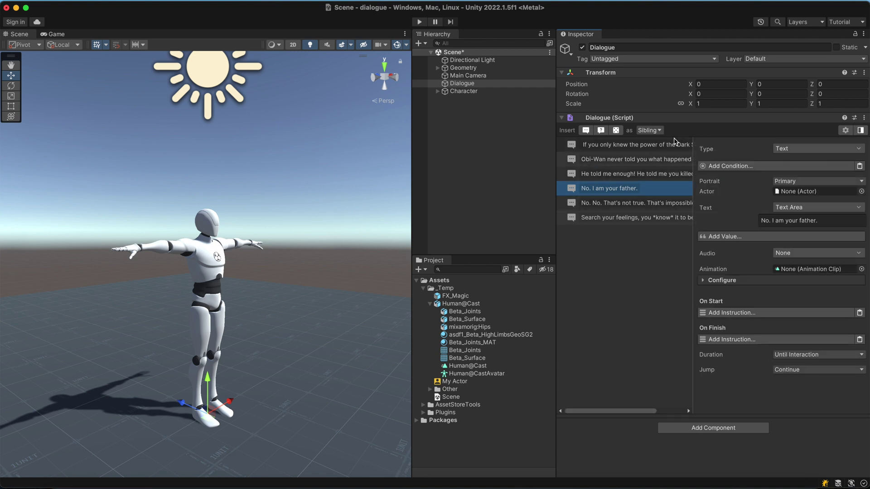
Set the first dialogue line's Jump option to Jump, targeting the revelation tag.
{"action": "left_click", "coordinate": [657, 145]}
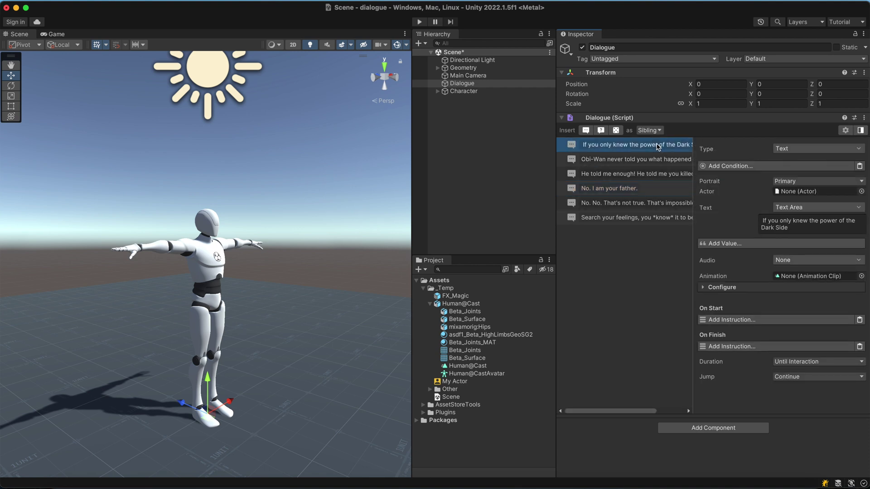
{"action": "left_click", "coordinate": [778, 379]}
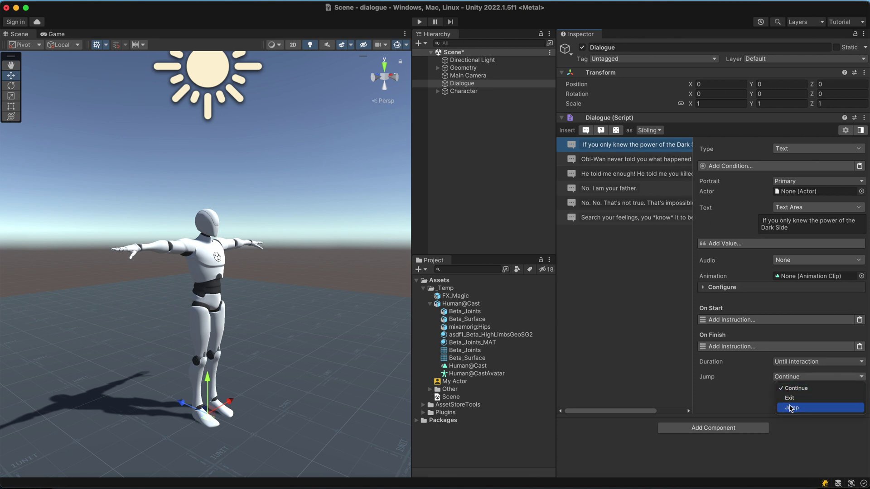
{"action": "left_click", "coordinate": [791, 408]}
{"action": "left_click", "coordinate": [793, 388]}
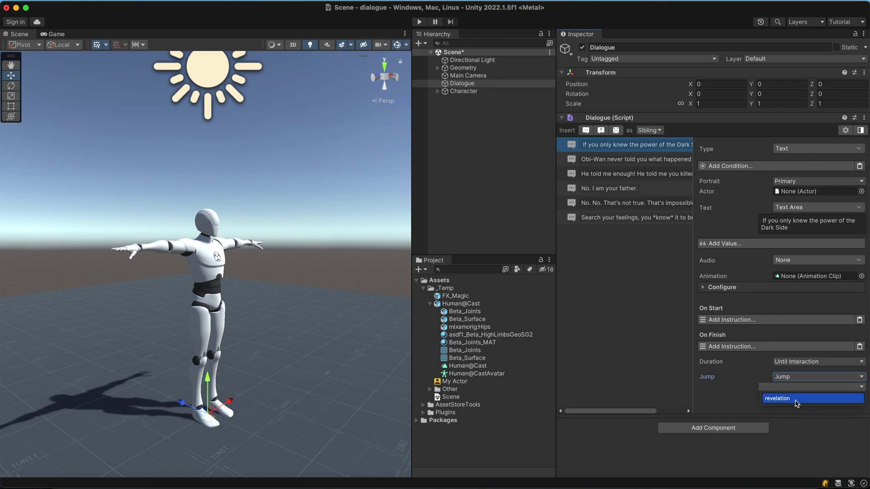
{"action": "left_click", "coordinate": [794, 398]}
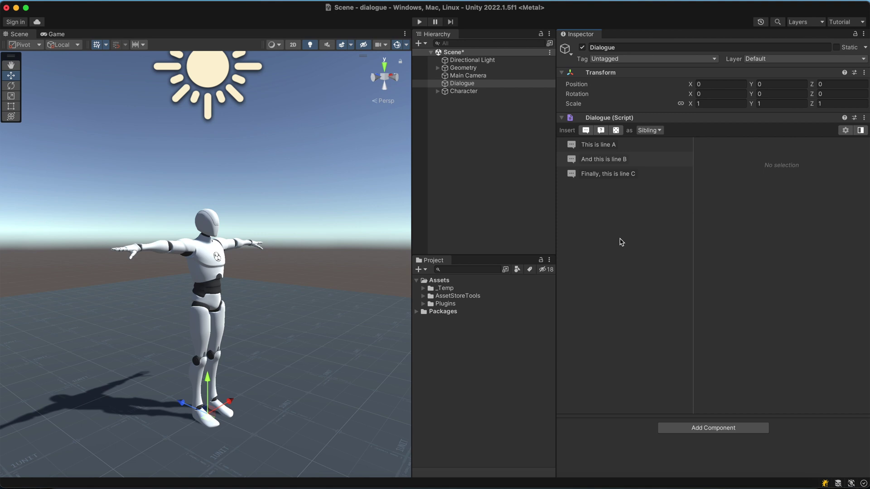
Nest the "And this is line B" node as a child of "This is line A".
{"action": "left_click", "coordinate": [648, 147]}
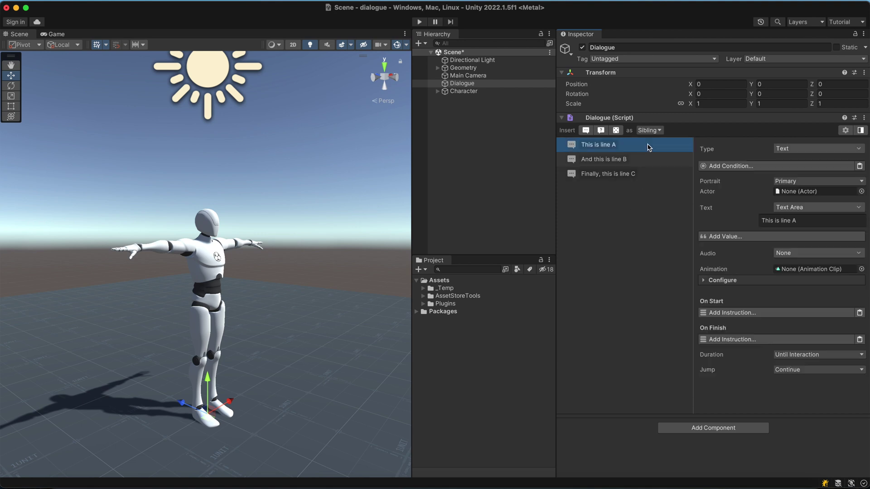
{"action": "left_click", "coordinate": [649, 162]}
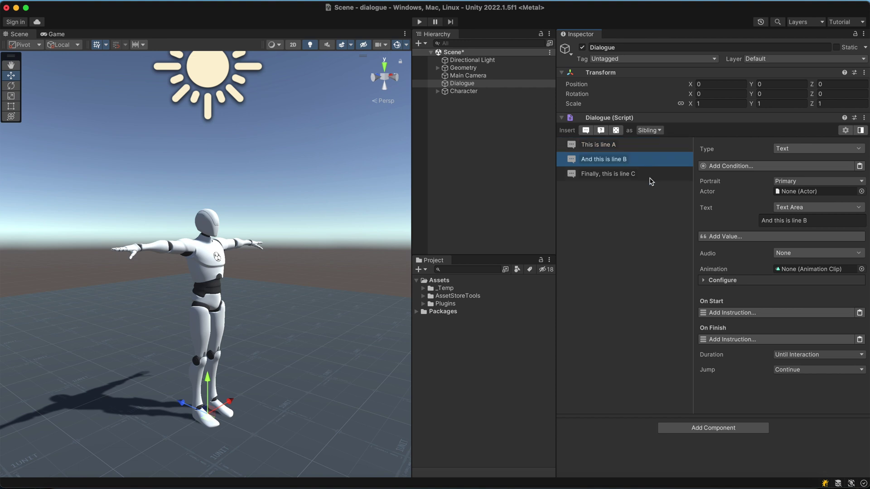
{"action": "left_click", "coordinate": [651, 181]}
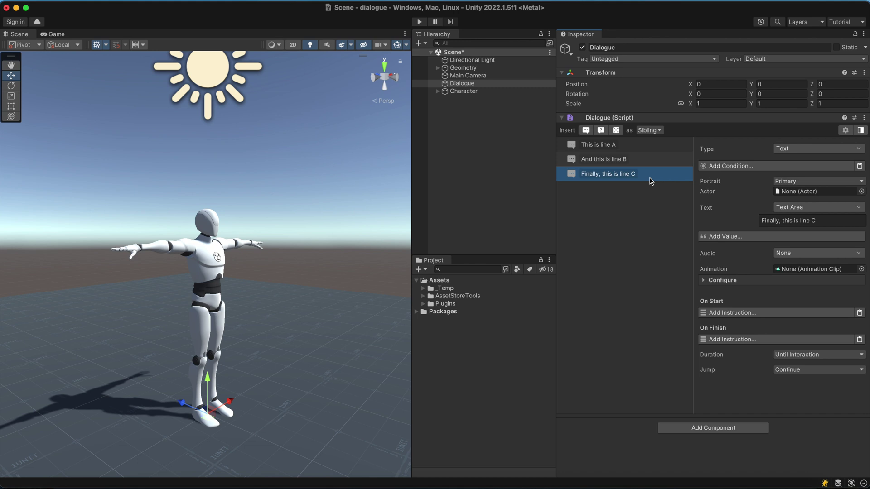
{"action": "left_click", "coordinate": [647, 158]}
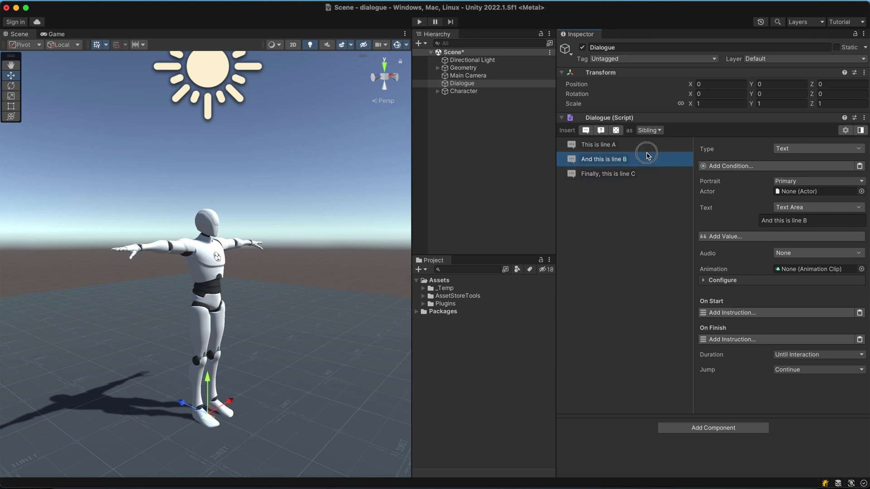
{"action": "left_click_drag", "start_coordinate": [647, 149], "coordinate": [627, 149]}
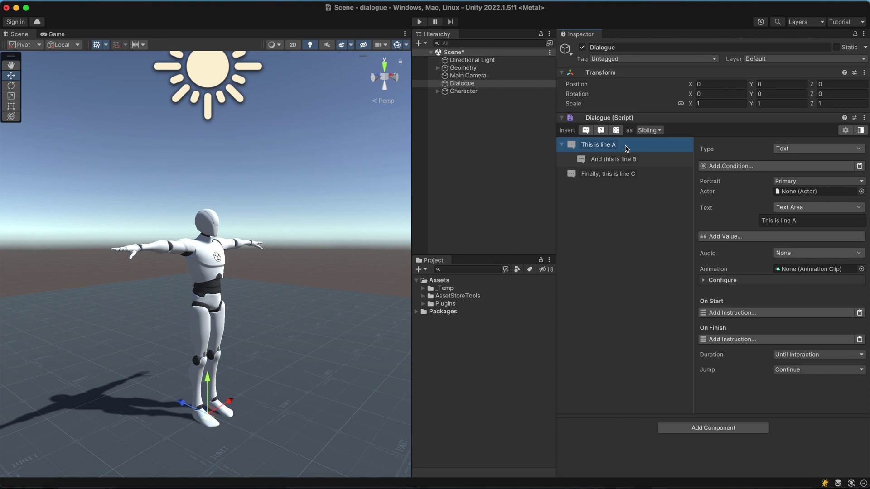
Add a Compare Boolean condition to line A that checks whether True equals False, and play the scene to test it.
{"action": "left_click", "coordinate": [727, 168]}
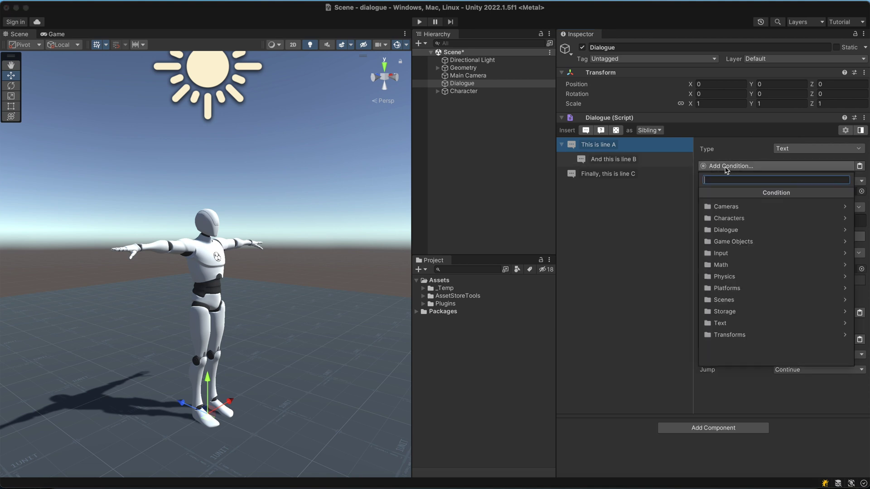
{"action": "left_click", "coordinate": [727, 266]}
{"action": "left_click", "coordinate": [725, 218]}
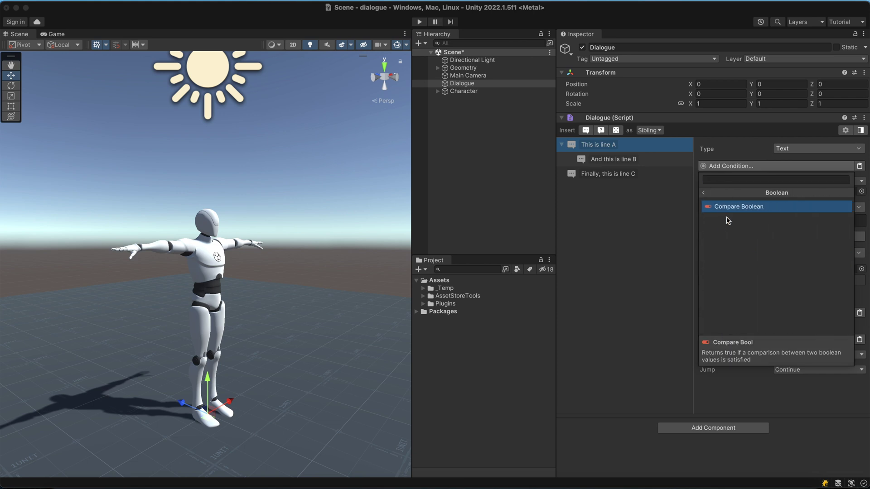
{"action": "left_click", "coordinate": [727, 208]}
{"action": "left_click", "coordinate": [780, 221]}
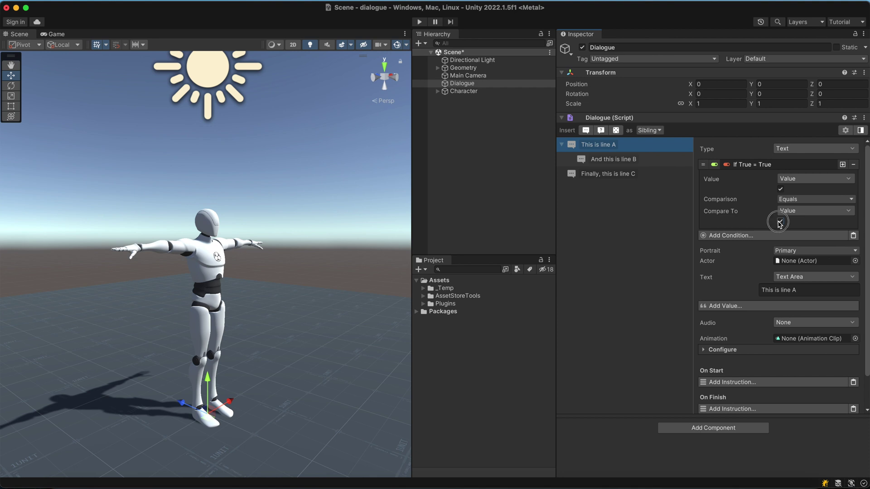
{"action": "left_click", "coordinate": [773, 167]}
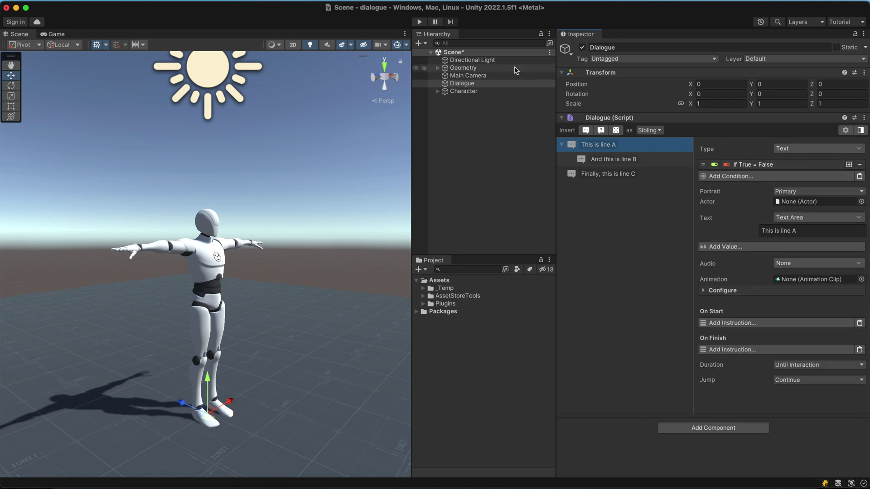
{"action": "left_click", "coordinate": [418, 21]}
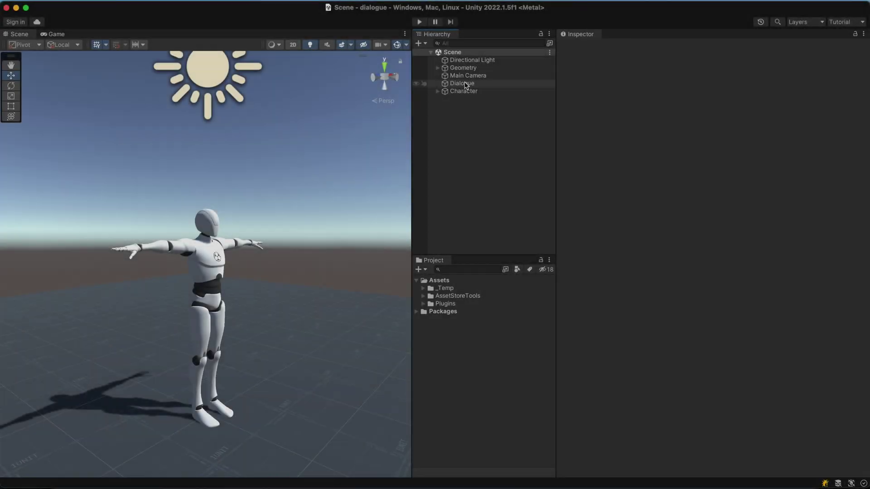
Insert a Random node into the empty Dialogue object and turn off its Allow Repeat option.
{"action": "left_click", "coordinate": [466, 86]}
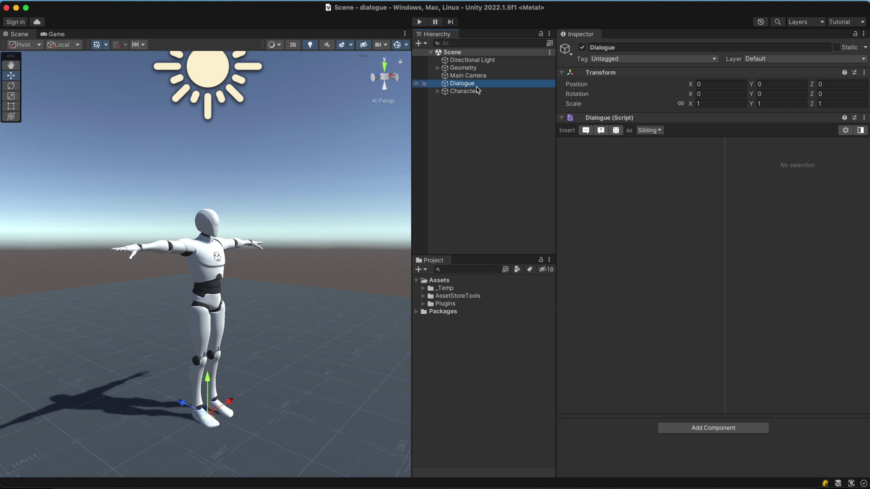
{"action": "left_click", "coordinate": [616, 131]}
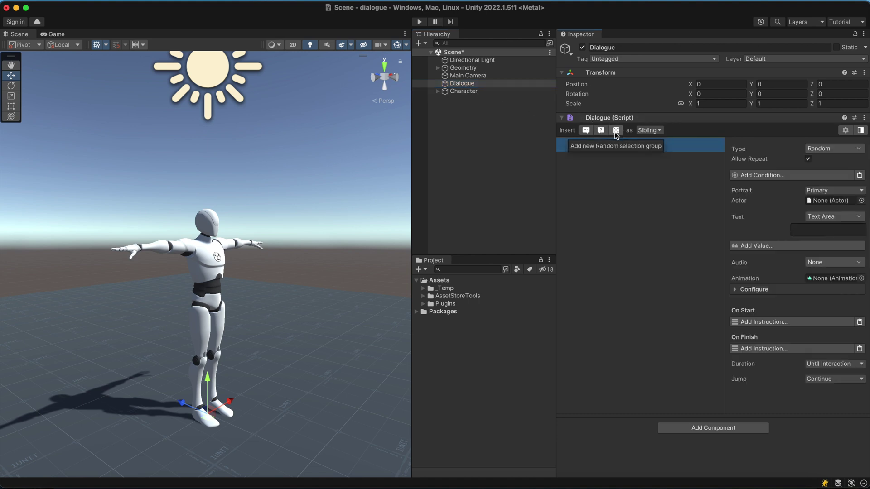
{"action": "left_click", "coordinate": [835, 149]}
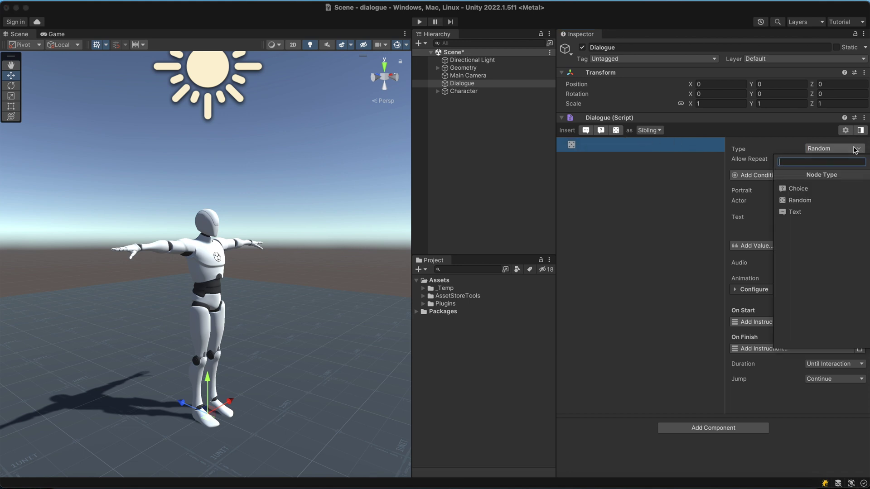
{"action": "left_click", "coordinate": [835, 201]}
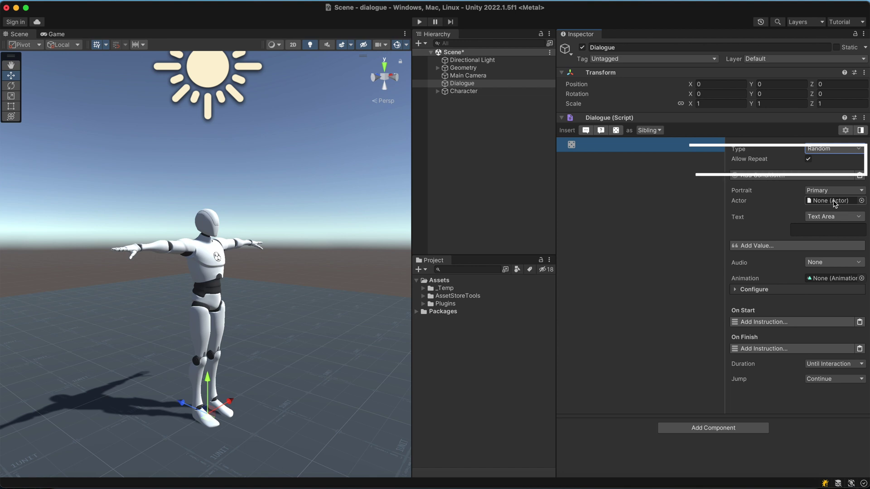
{"action": "left_click", "coordinate": [809, 160]}
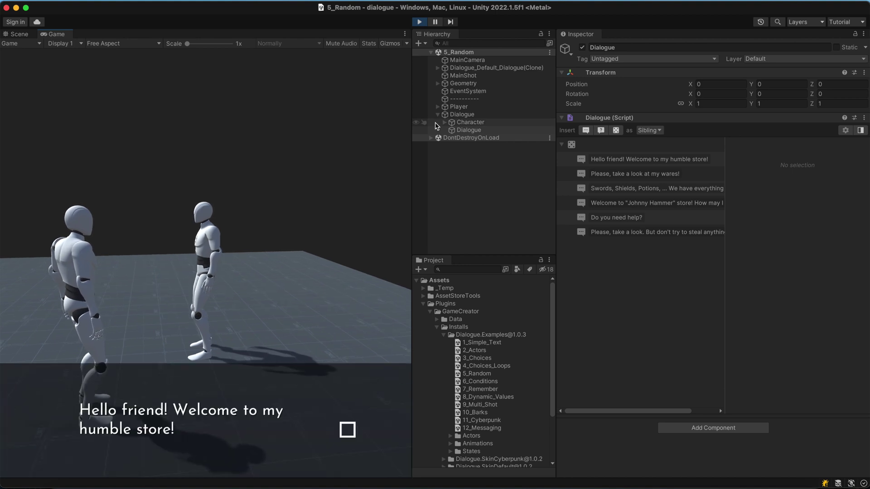
Talk to the shopkeeper repeatedly in the running 5_Random example to test its random greeting lines.
{"action": "left_click", "coordinate": [232, 376]}
{"action": "key", "text": "e"}
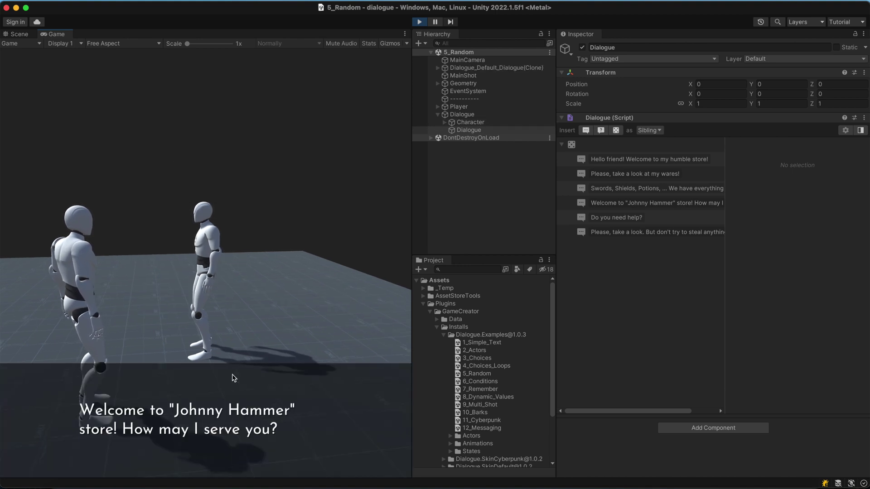
{"action": "left_click", "coordinate": [233, 378]}
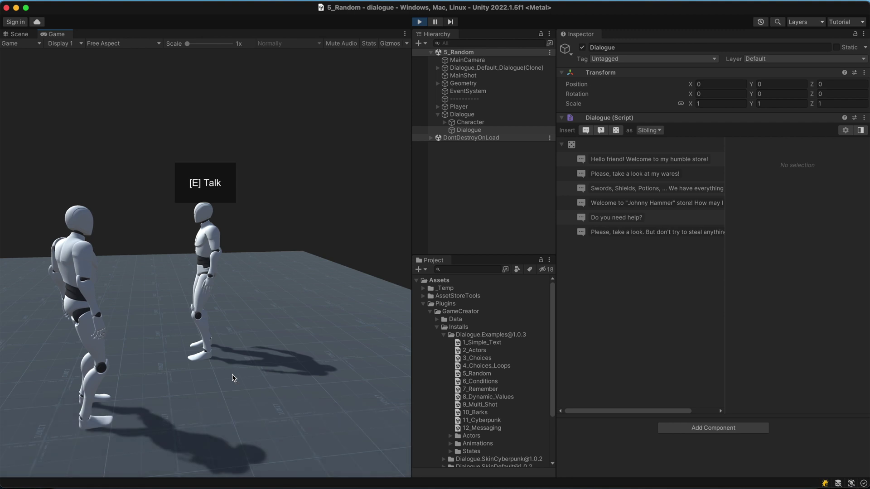
{"action": "key", "text": "e"}
{"action": "left_click", "coordinate": [232, 378]}
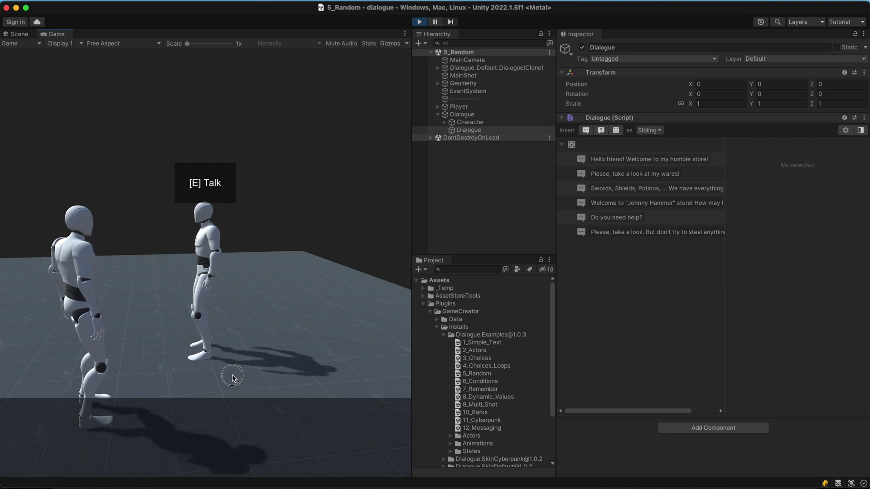
{"action": "key", "text": "e"}
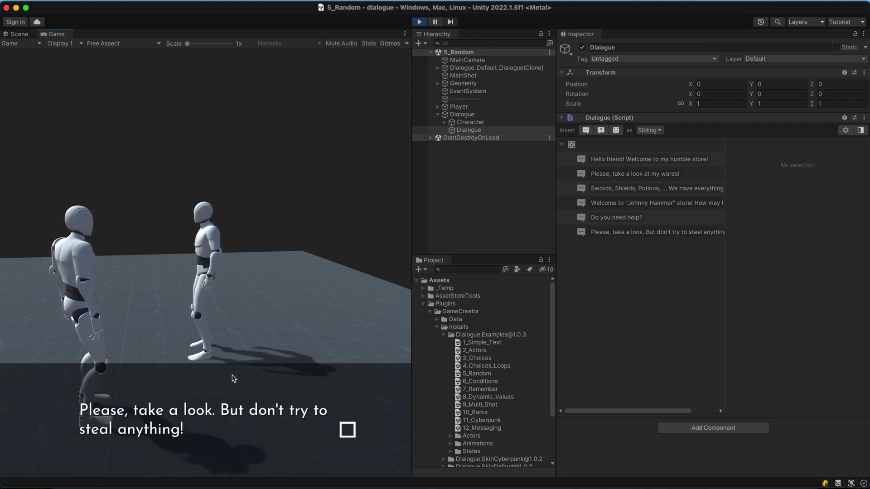
{"action": "left_click", "coordinate": [232, 379]}
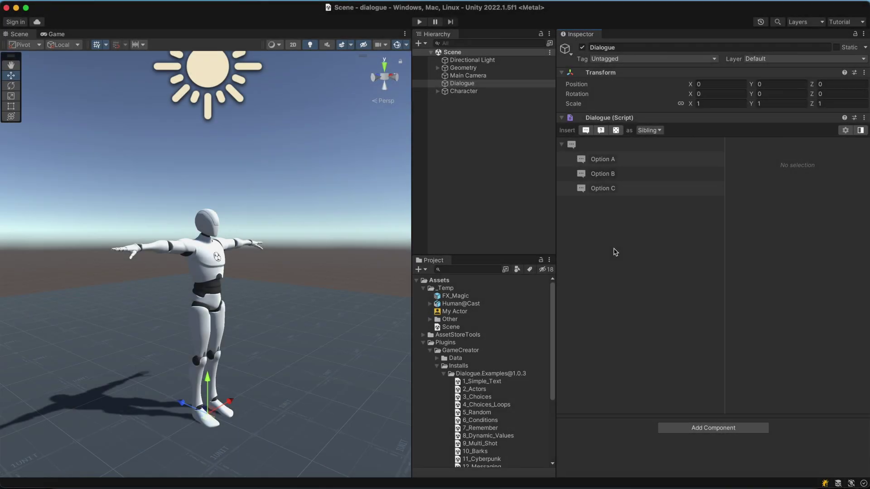
Change the type of the parent node above Options A, B and C to Choice.
{"action": "left_click", "coordinate": [641, 145]}
{"action": "left_click", "coordinate": [818, 149]}
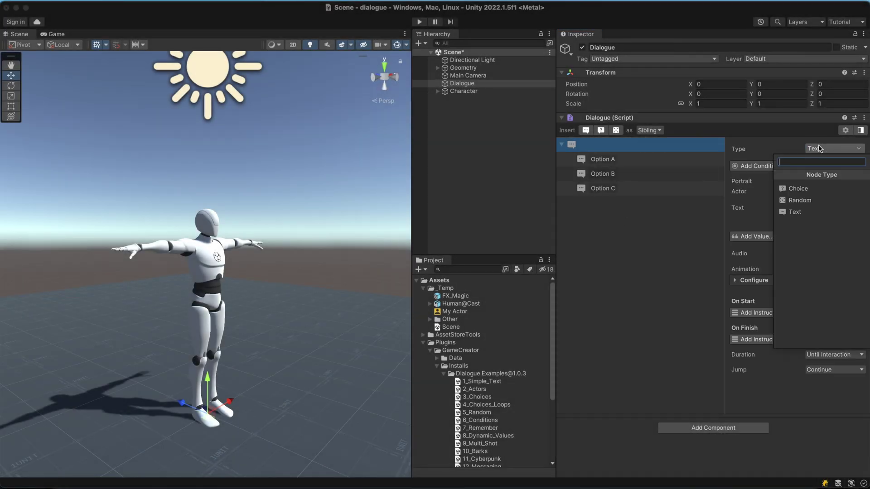
{"action": "left_click", "coordinate": [799, 188]}
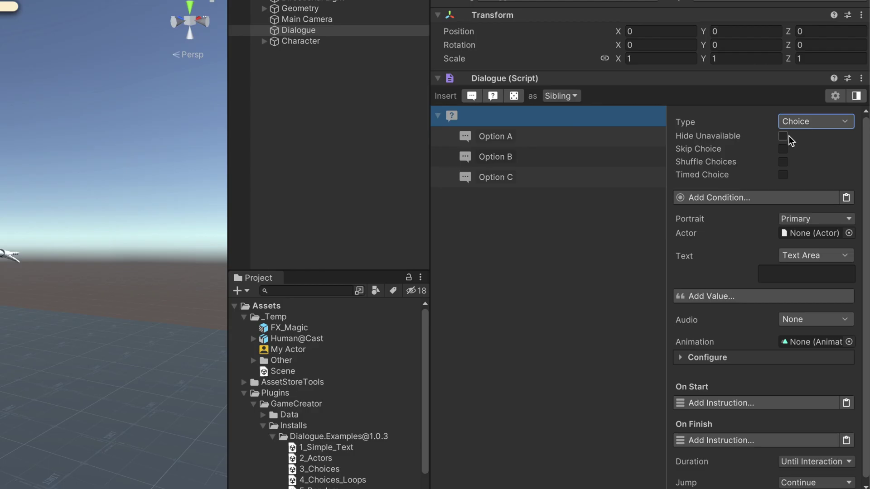
Enable Timed Choice on the choice node with a duration of 5 and the timeout set to Choose Random.
{"action": "left_click", "coordinate": [783, 136]}
{"action": "left_click", "coordinate": [783, 175]}
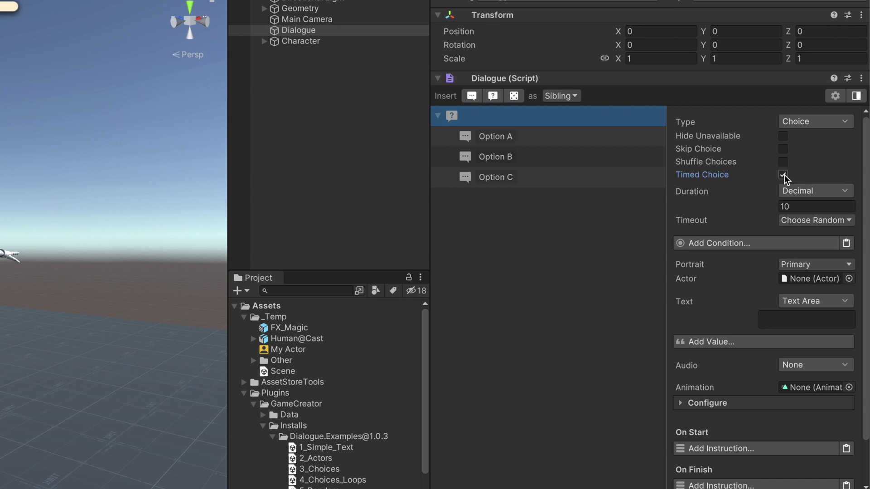
{"action": "left_click", "coordinate": [807, 206]}
{"action": "left_click", "coordinate": [807, 220]}
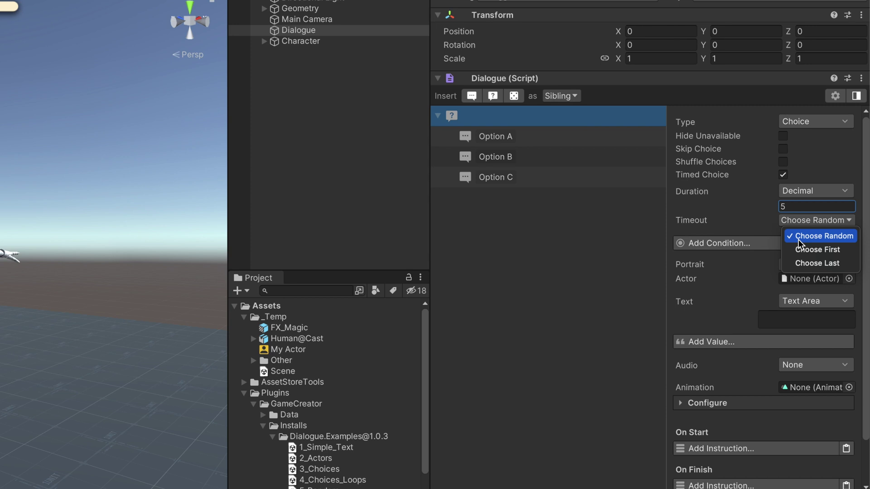
{"action": "left_click", "coordinate": [798, 241]}
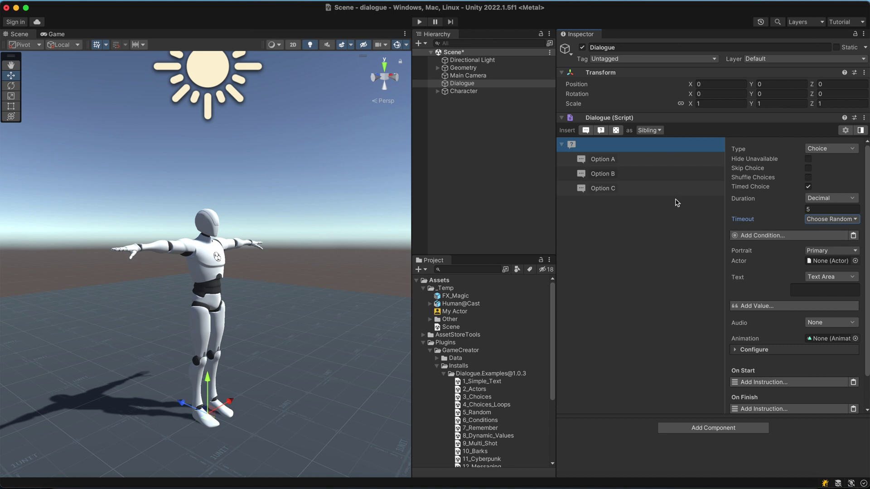
Open the Game Creator installer and locate the Dialogue module's Examples package in the project.
{"action": "left_click", "coordinate": [435, 2]}
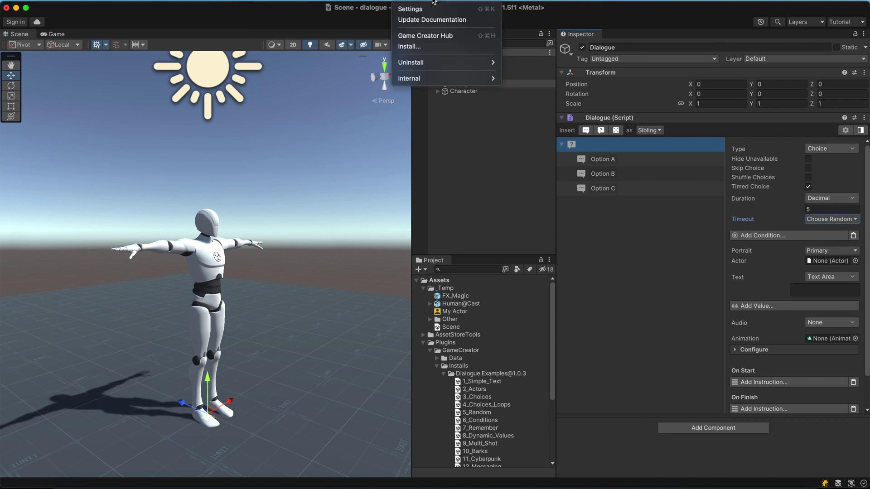
{"action": "left_click", "coordinate": [427, 47]}
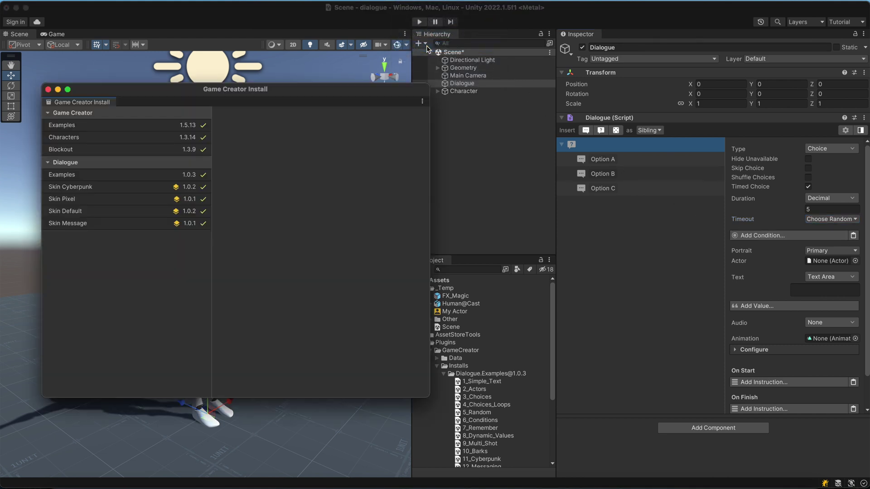
{"action": "left_click", "coordinate": [172, 179]}
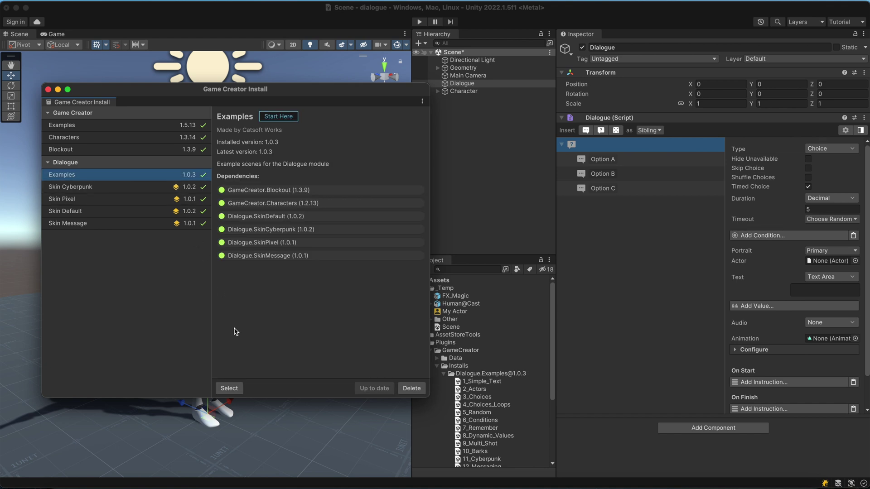
{"action": "left_click", "coordinate": [230, 389]}
Select all the dialogue example scenes from 1_Simple_Text to 12_Messaging in the project.
{"action": "left_click", "coordinate": [479, 381]}
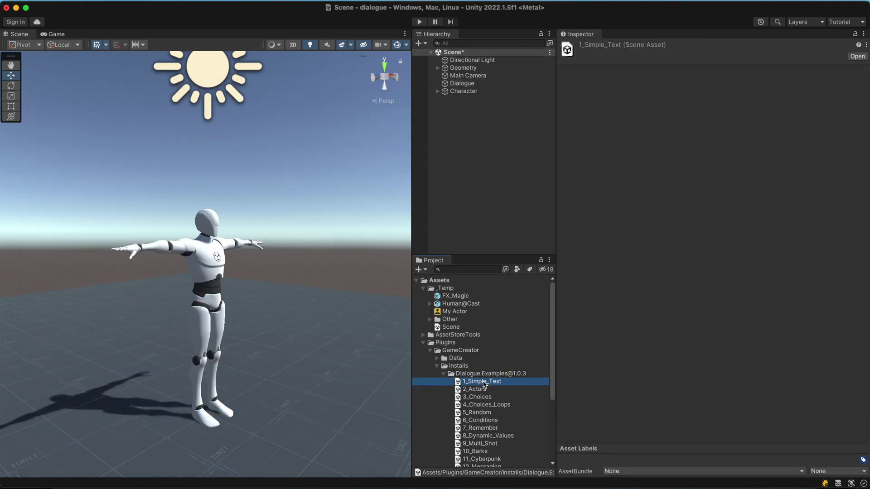
{"action": "scroll", "coordinate": [480, 380], "scroll_direction": "down", "scroll_amount": 3}
{"action": "left_click", "coordinate": [483, 400]}
{"action": "left_click", "coordinate": [482, 317], "text": "shift"}
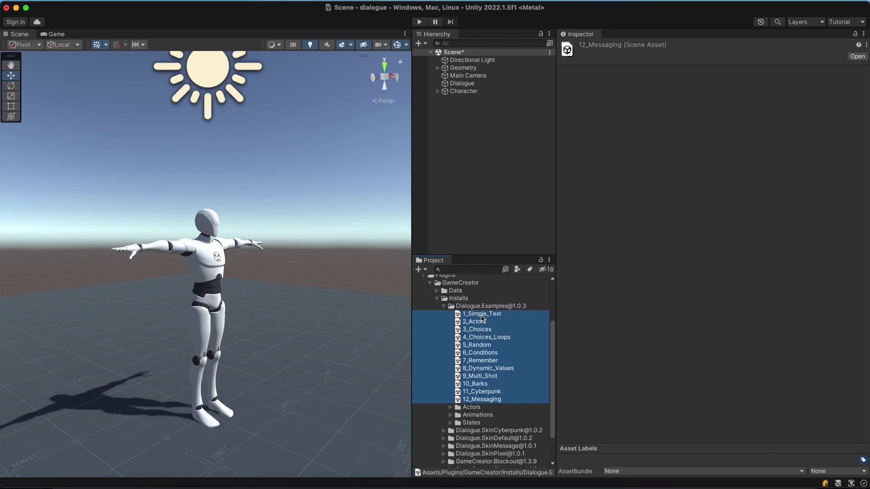